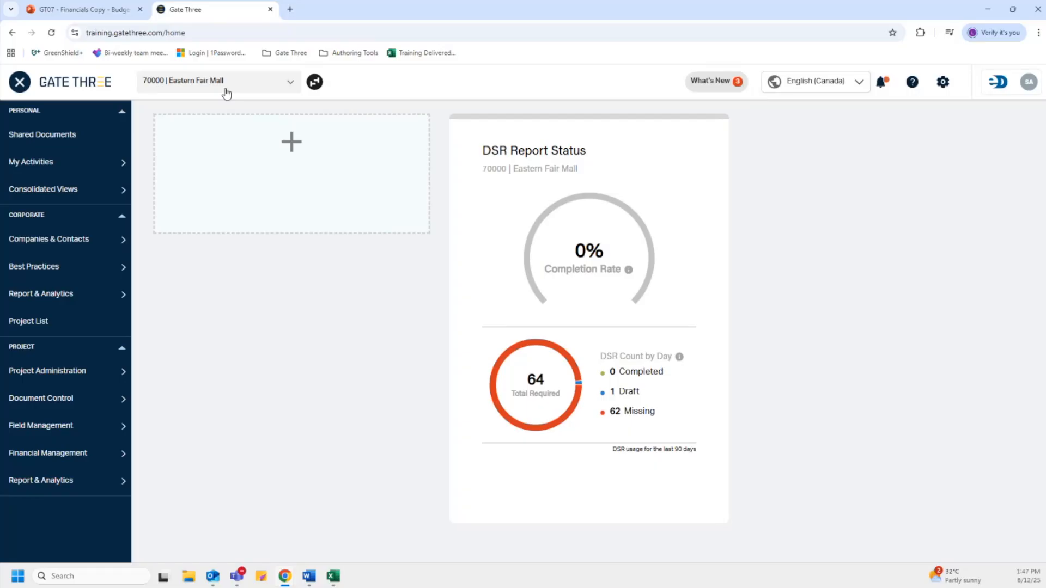
- Select the 70000 Eastern Fair Mall project and open its Budget view from Financial Management
{"action": "mouse_move", "coordinate": [82, 453]}
{"action": "left_click", "coordinate": [282, 88]}
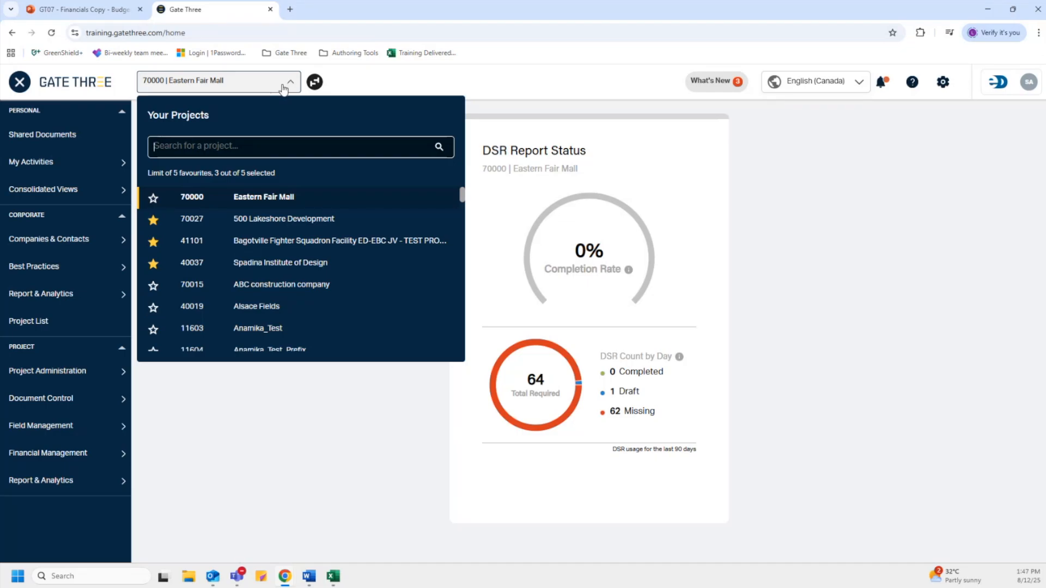
{"action": "left_click", "coordinate": [253, 199]}
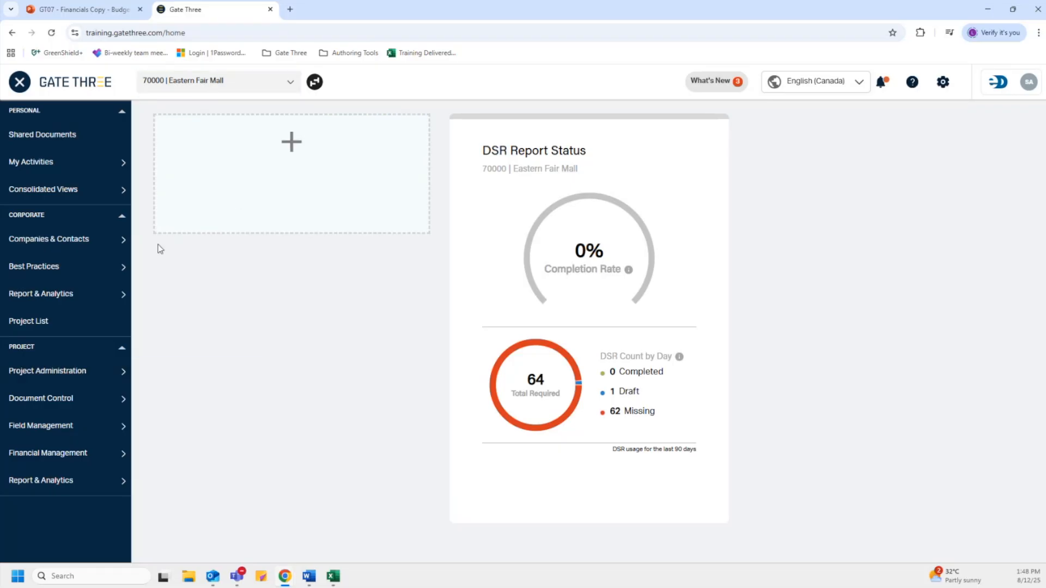
{"action": "mouse_move", "coordinate": [84, 458]}
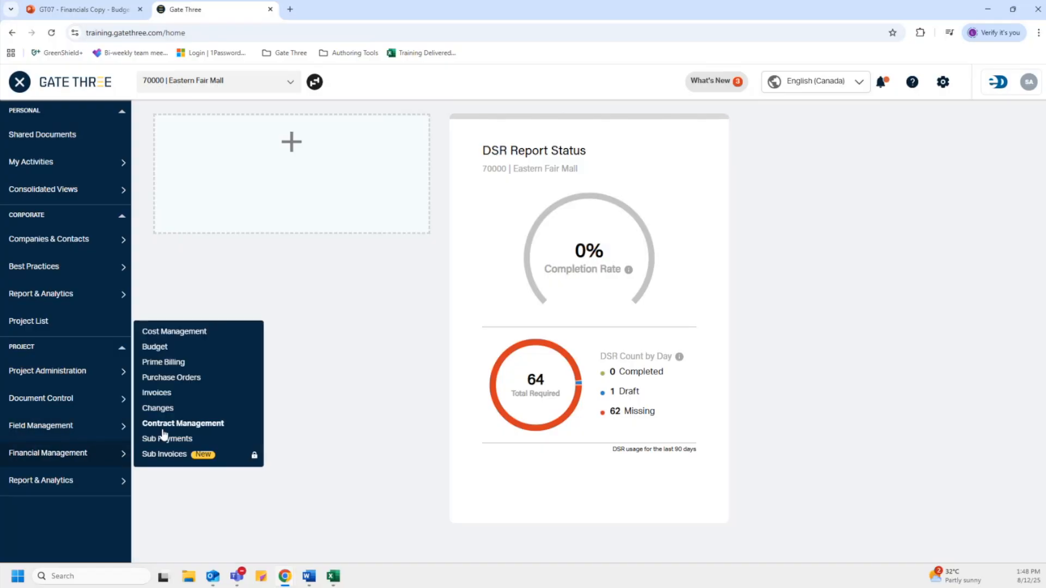
{"action": "left_click", "coordinate": [175, 349]}
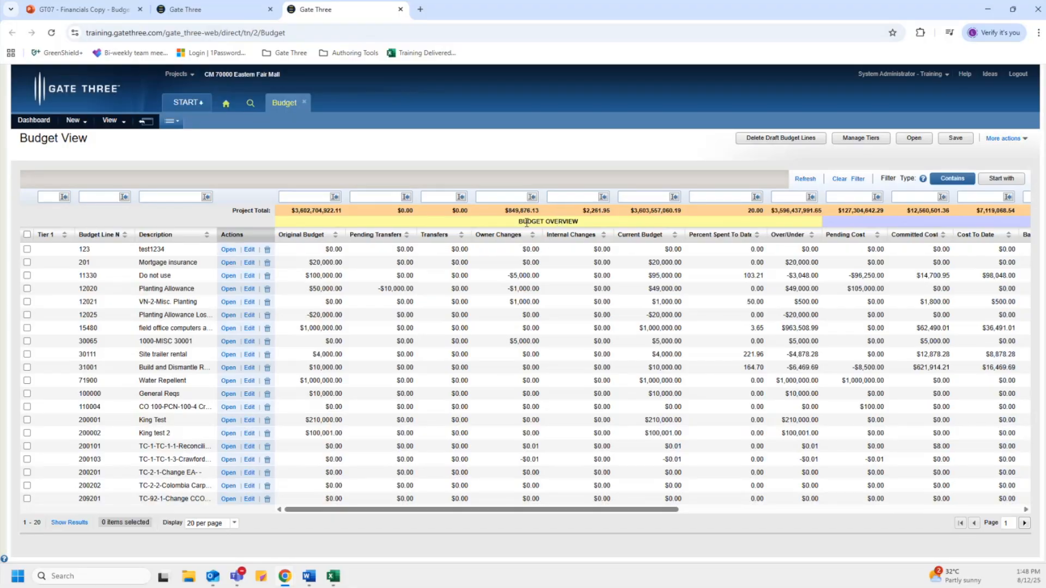
- Examine the Budget Overview, Costing and Billing column groups across the budget table
{"action": "left_click_drag", "start_coordinate": [486, 510], "coordinate": [605, 499]}
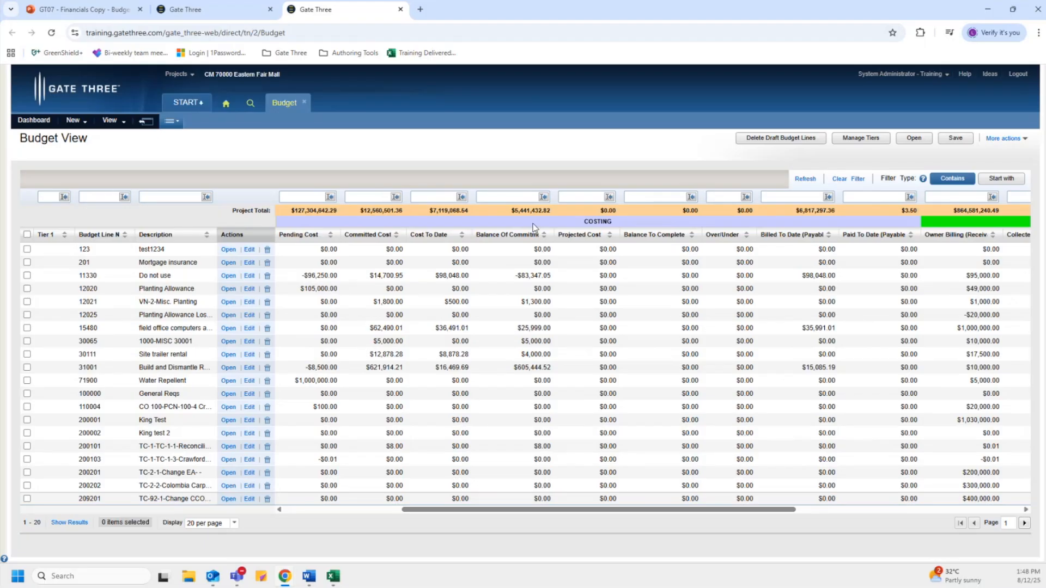
{"action": "left_click_drag", "start_coordinate": [562, 512], "coordinate": [699, 492]}
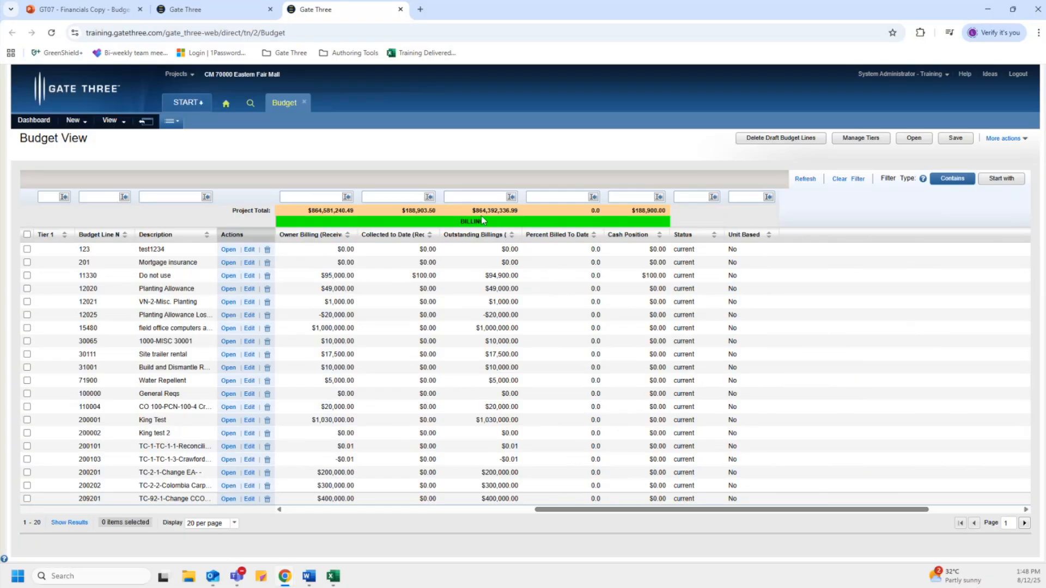
{"action": "left_click_drag", "start_coordinate": [615, 509], "coordinate": [320, 544]}
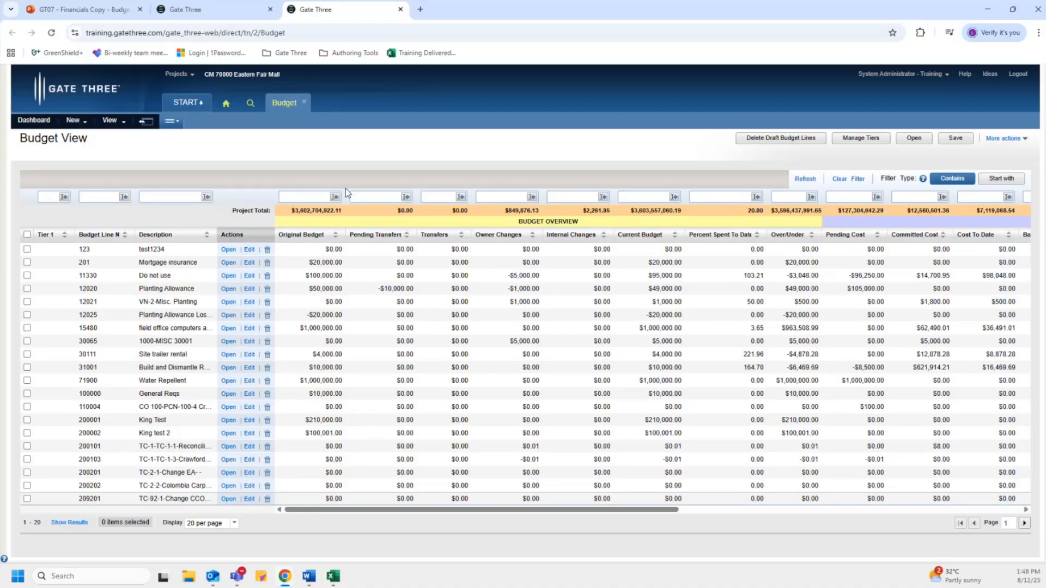
- Filter the budget lines by Tier 1 number 9 and show the result count
{"action": "left_click", "coordinate": [55, 198]}
{"action": "type", "text": "9"}
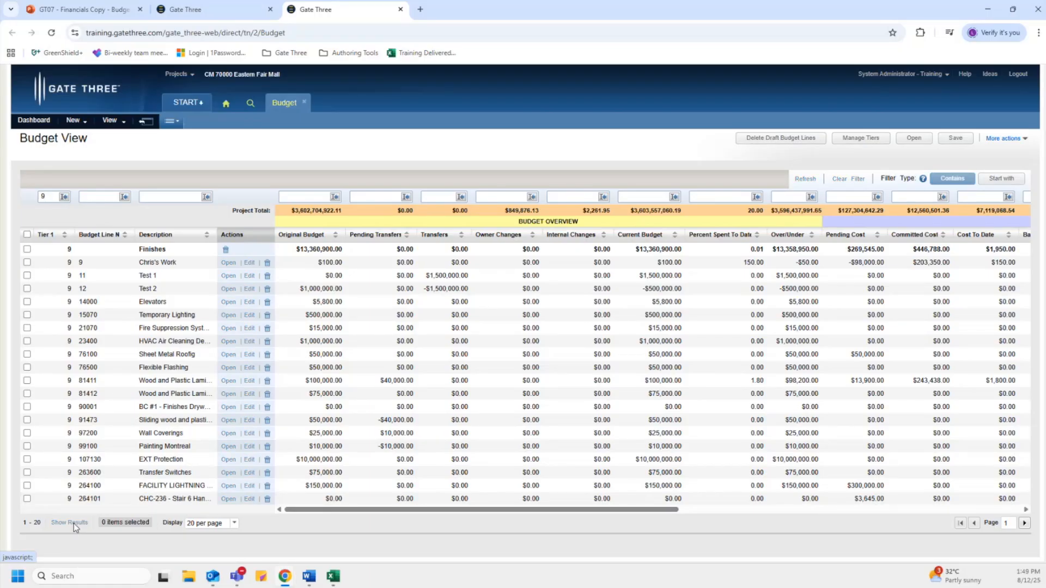
{"action": "left_click", "coordinate": [74, 523]}
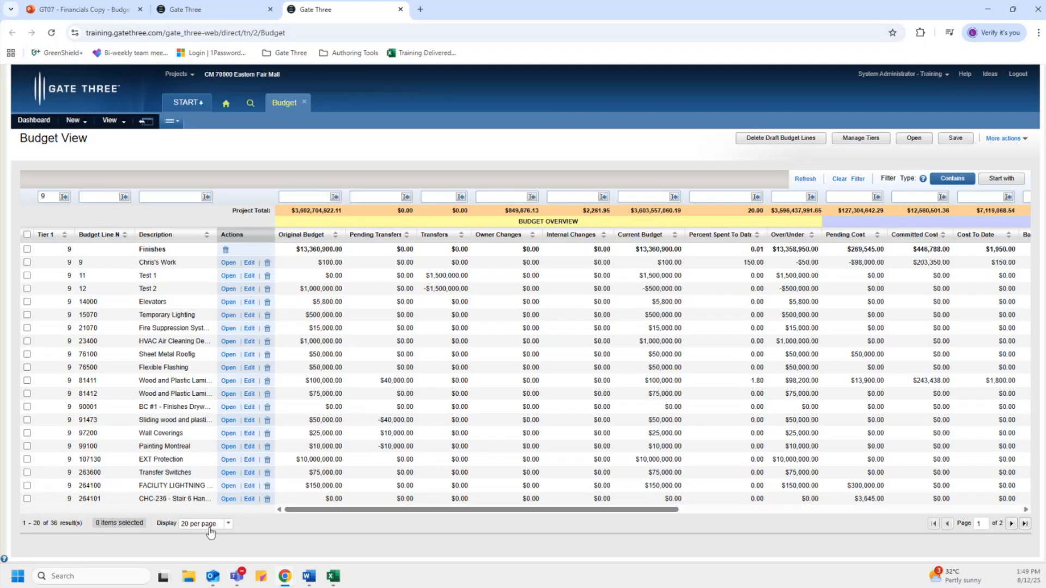
- Display 500 budget lines per page, look through the filtered list and clear the filter
{"action": "left_click", "coordinate": [228, 526]}
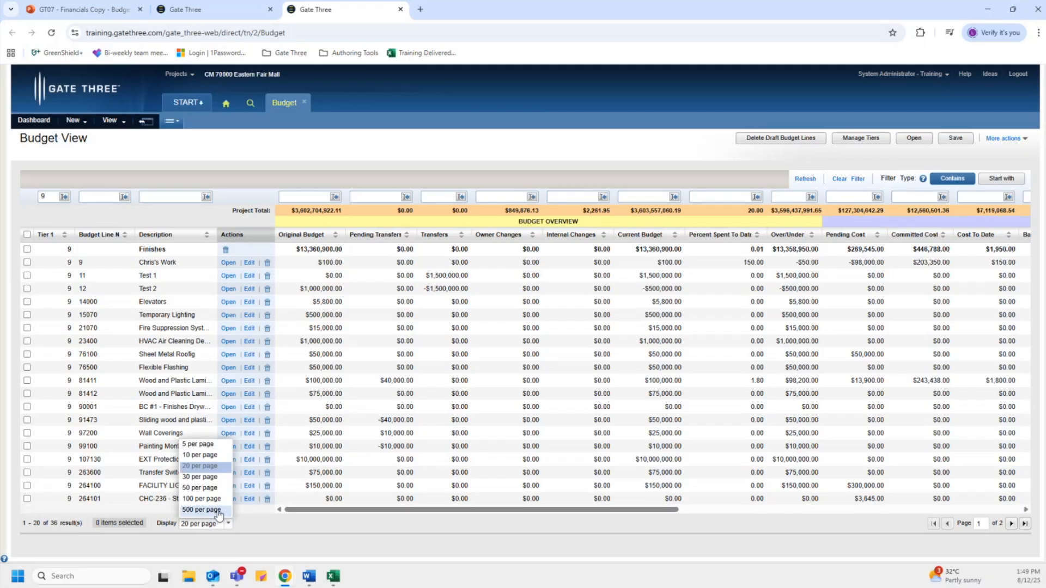
{"action": "left_click", "coordinate": [219, 511]}
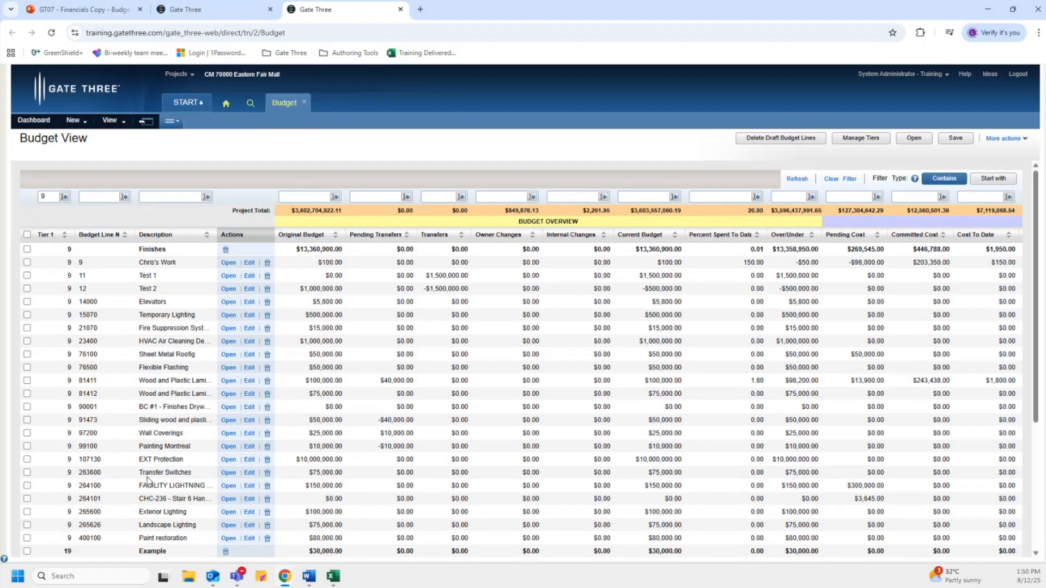
{"action": "scroll", "coordinate": [147, 479], "scroll_direction": "down", "scroll_amount": 5}
{"action": "scroll", "coordinate": [147, 480], "scroll_direction": "up", "scroll_amount": 5}
{"action": "left_click", "coordinate": [850, 182]}
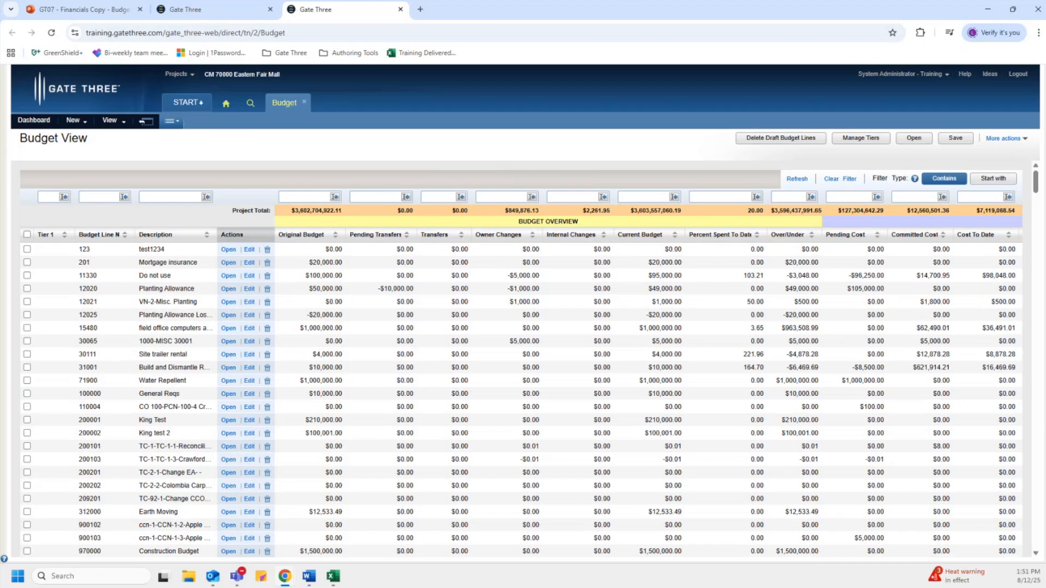
{"action": "left_click", "coordinate": [121, 123]}
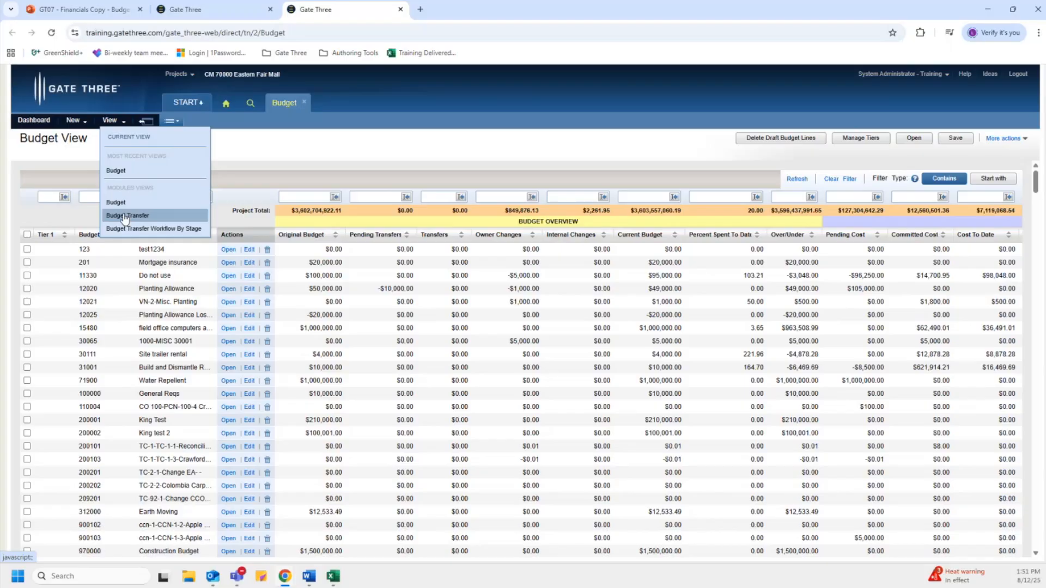
{"action": "left_click", "coordinate": [82, 125]}
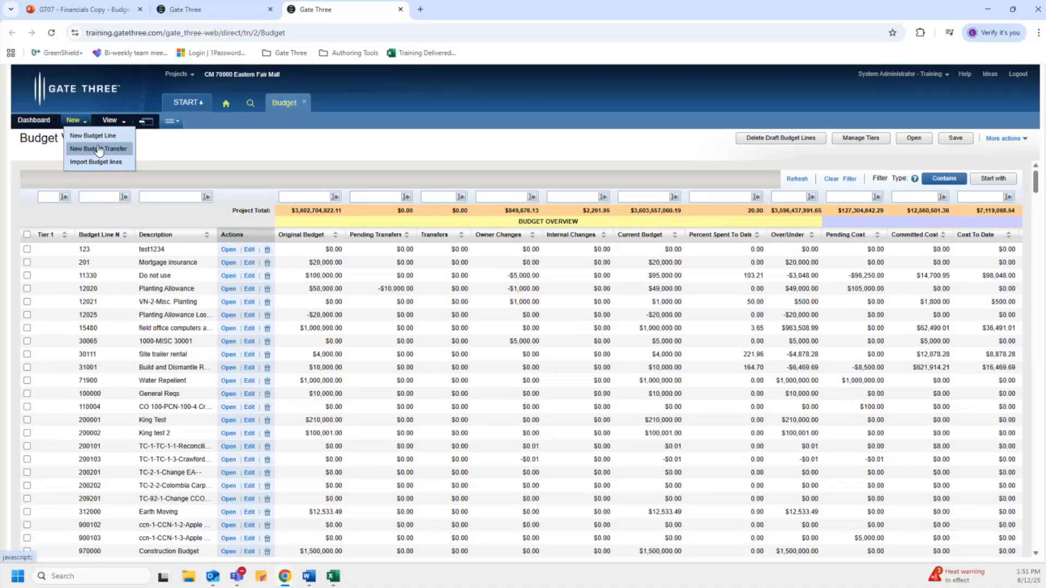
- Switch to the GT07 Financials presentation and view the Budget Tiers slide
{"action": "left_click", "coordinate": [98, 14]}
{"action": "left_click", "coordinate": [209, 247]}
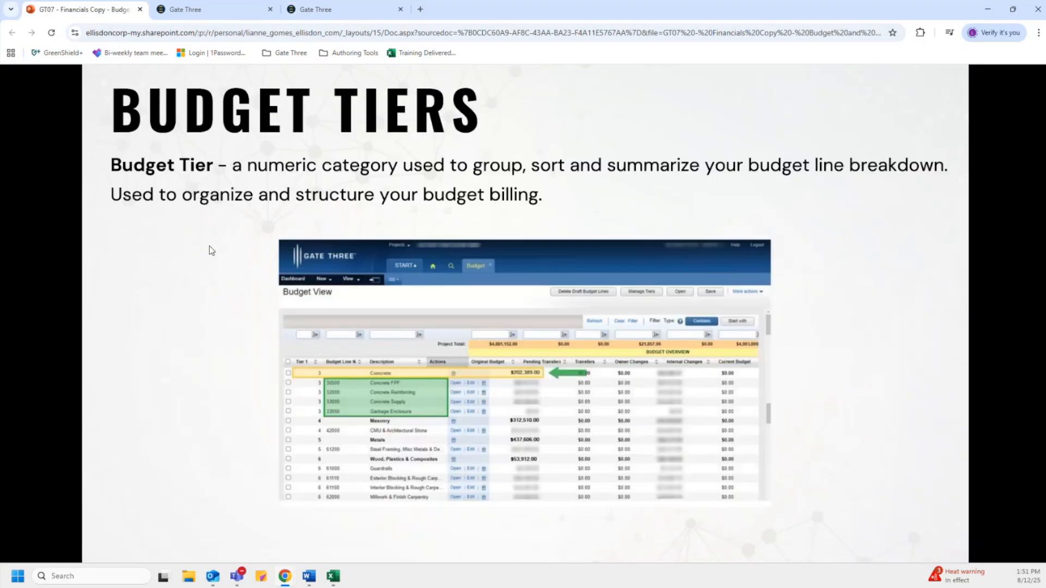
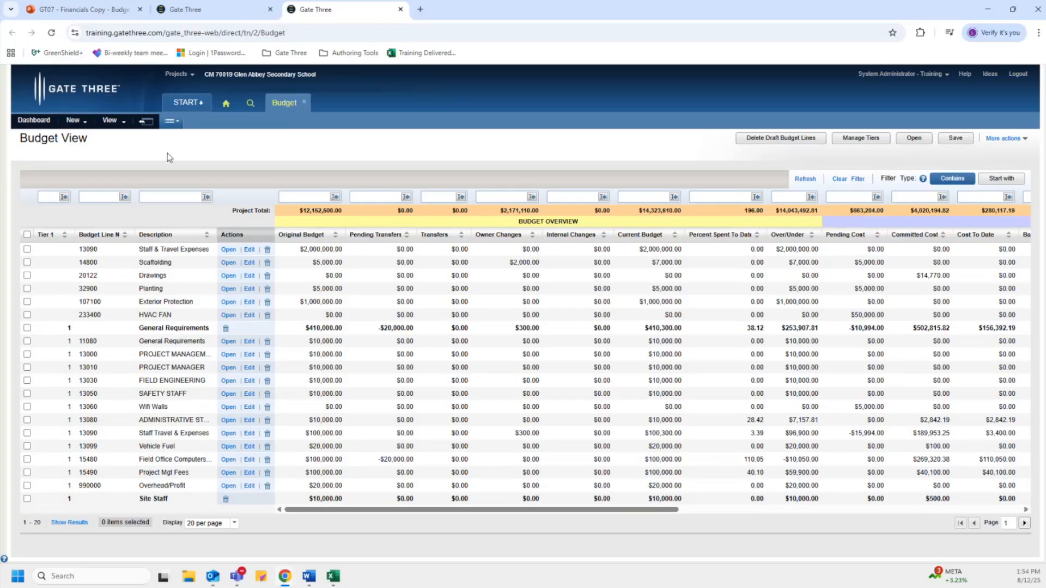
- Add a budget tier numbered 12 and named Furnishings to the project breakdown, save it and close the tier manager
{"action": "left_click", "coordinate": [868, 141]}
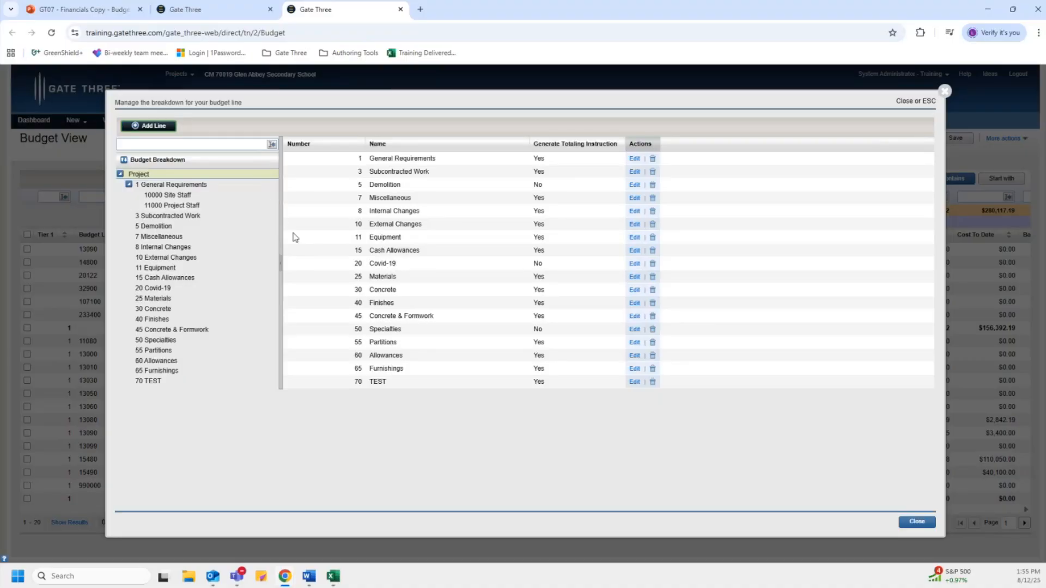
{"action": "left_click", "coordinate": [156, 127]}
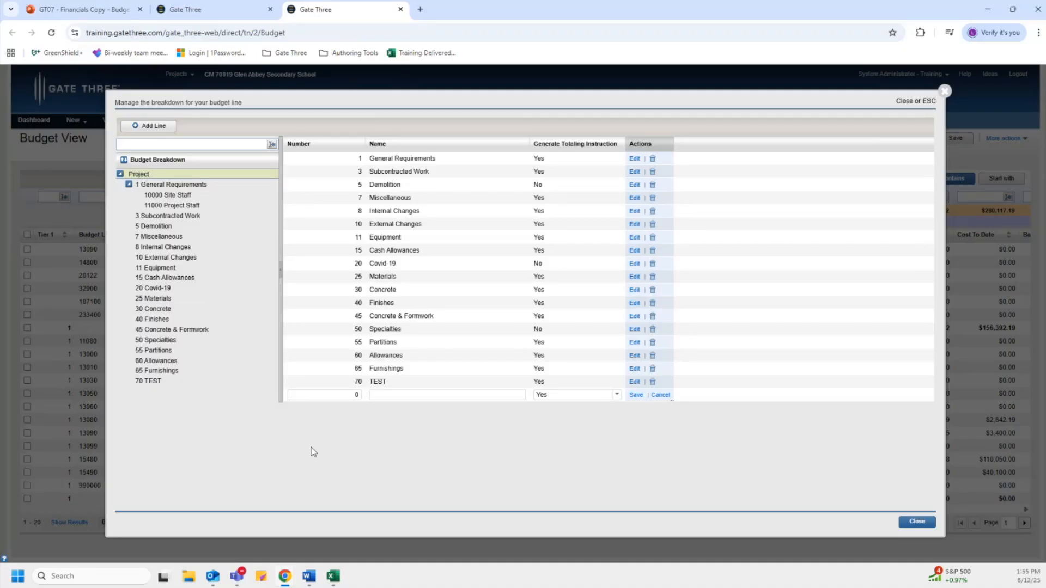
{"action": "left_click", "coordinate": [350, 396]}
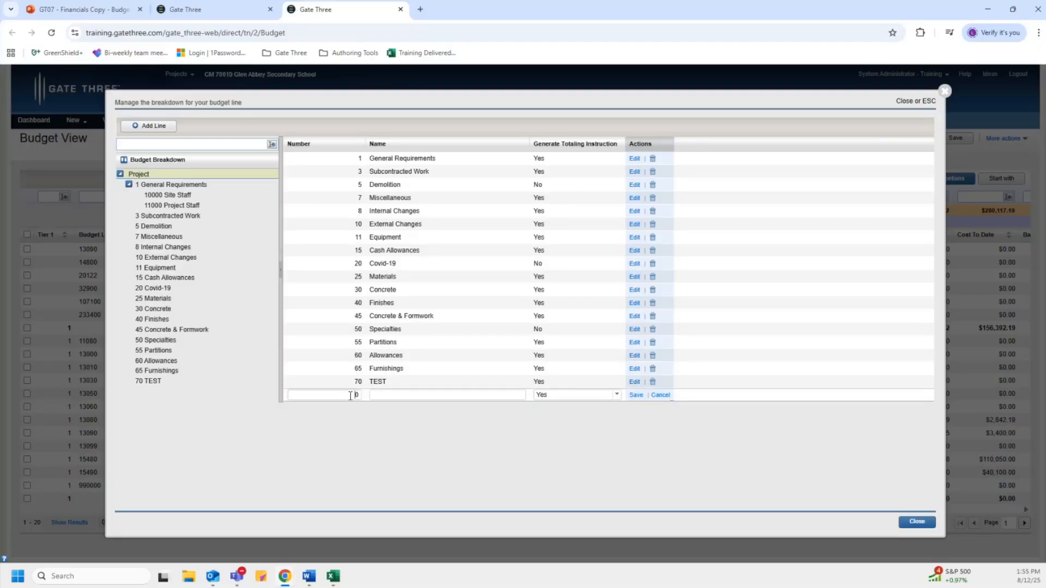
{"action": "key", "text": "BackSpace"}
{"action": "type", "text": "12"}
{"action": "left_click", "coordinate": [434, 395]}
{"action": "type", "text": "Furnish"}
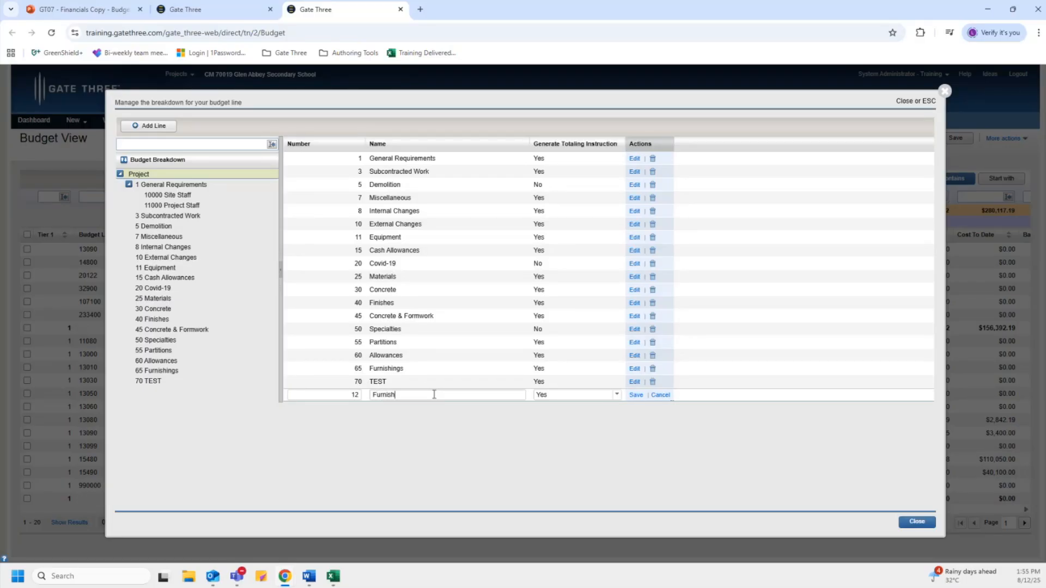
{"action": "type", "text": "ings"}
{"action": "left_click", "coordinate": [635, 395]}
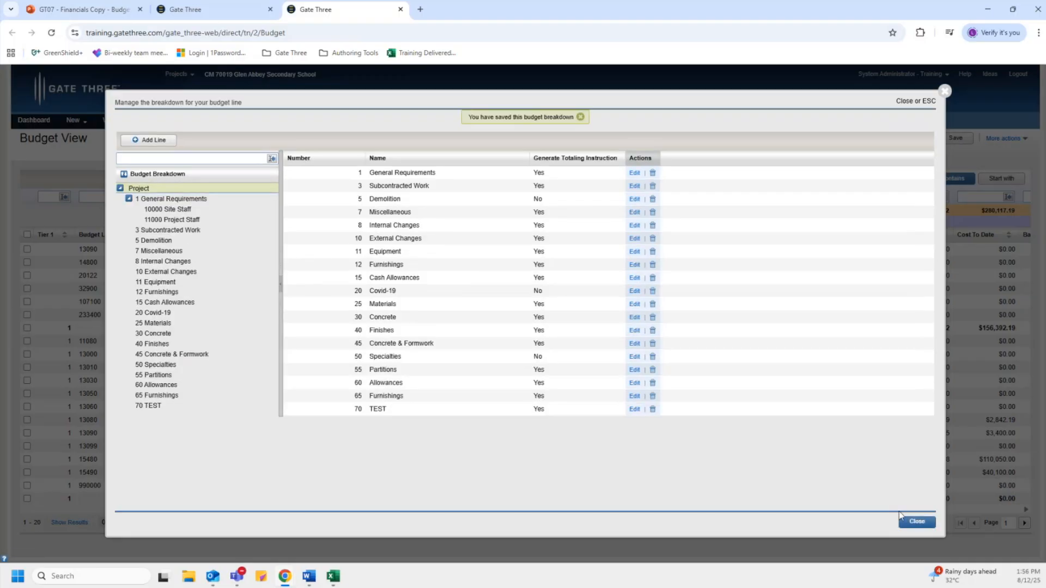
{"action": "left_click", "coordinate": [916, 523]}
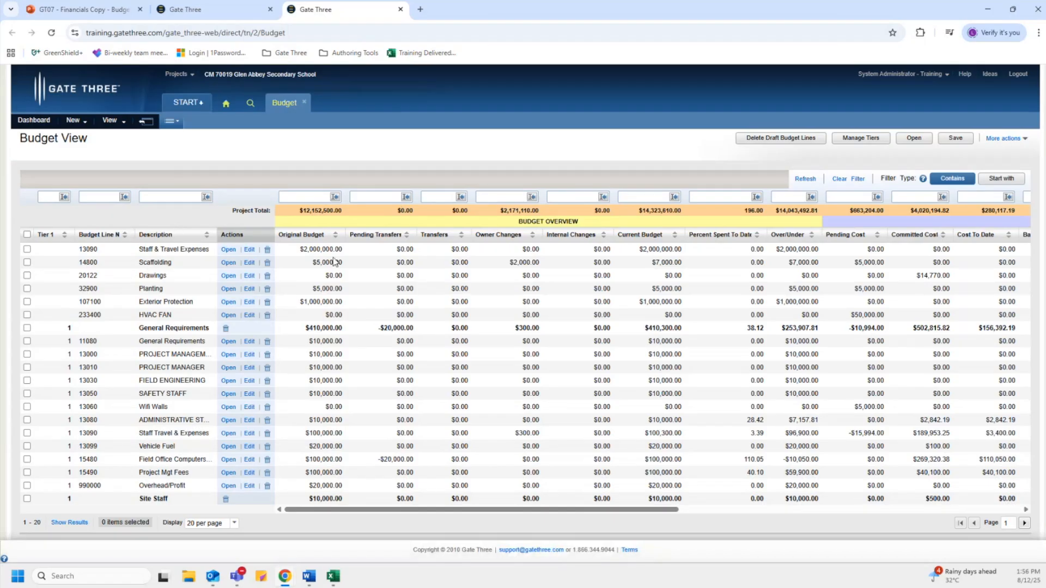
- Filter the budget view by Tier 1 number 12 to check the Furnishings tier, and clear the filter
{"action": "left_click", "coordinate": [58, 196]}
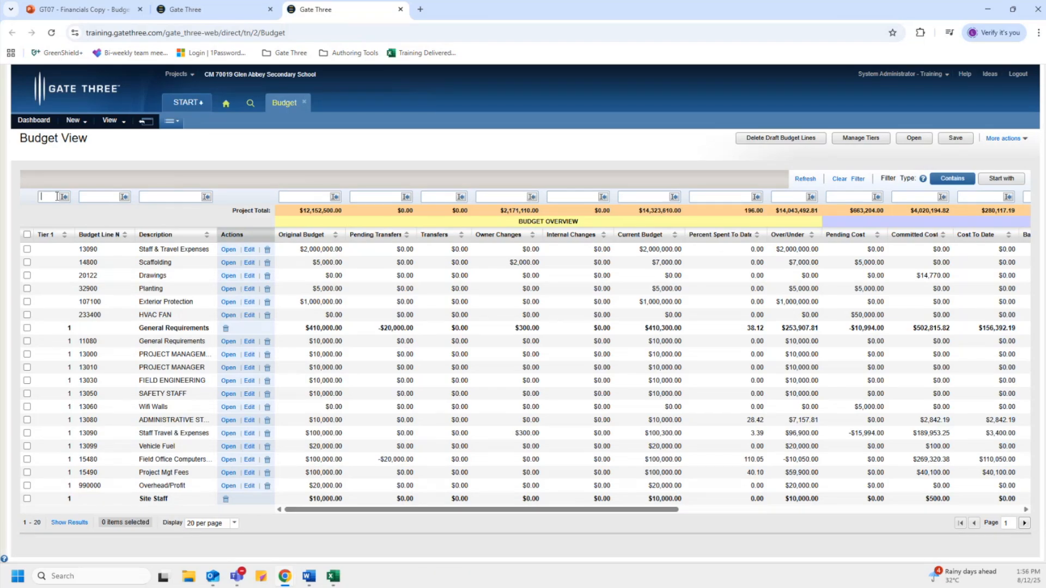
{"action": "type", "text": "12"}
{"action": "key", "text": "Return"}
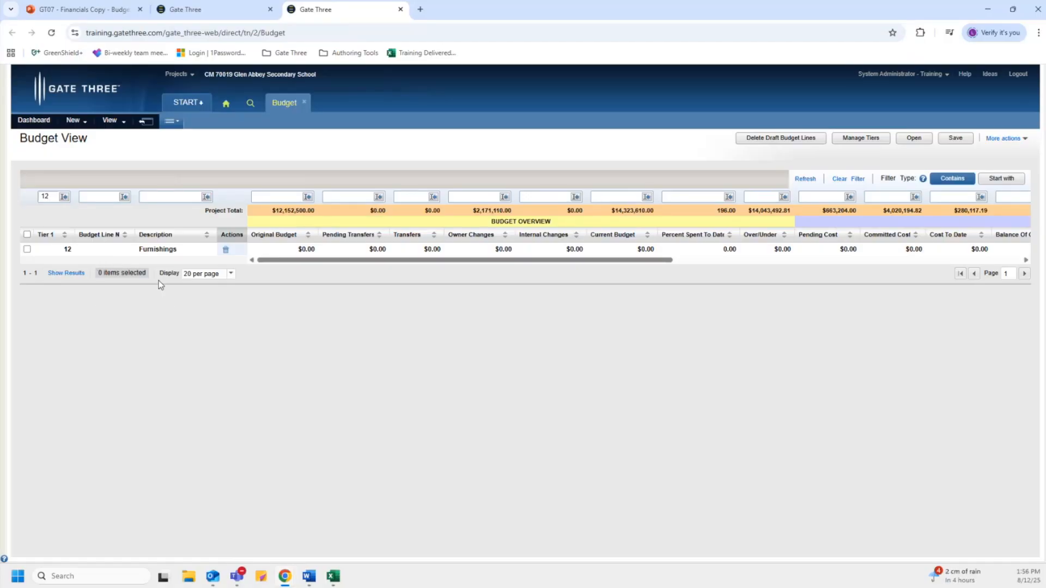
{"action": "left_click", "coordinate": [859, 180]}
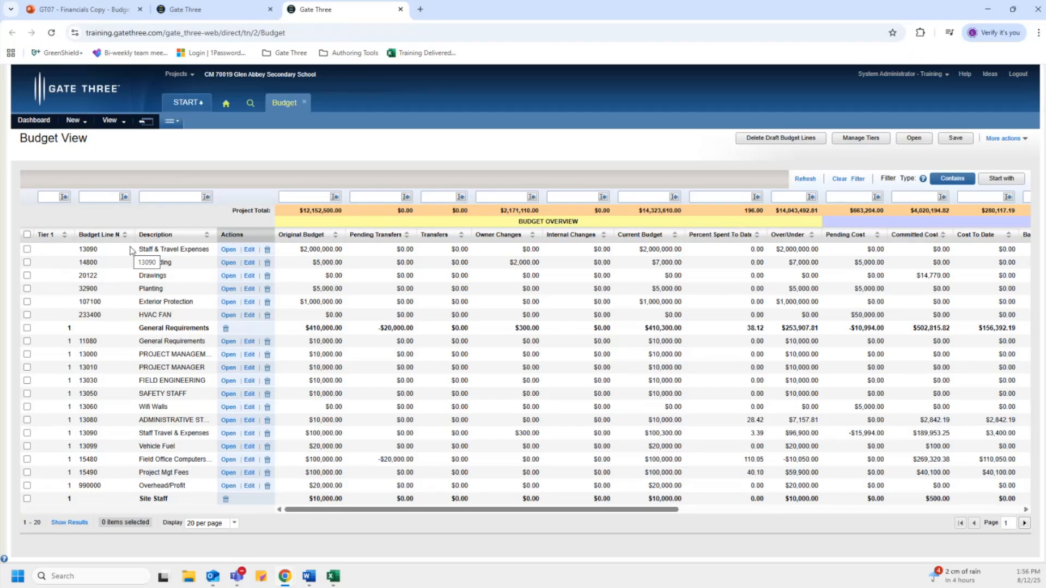
- Open a blank form for a new budget line in the Glen Abbey Secondary School budget
{"action": "left_click", "coordinate": [76, 125]}
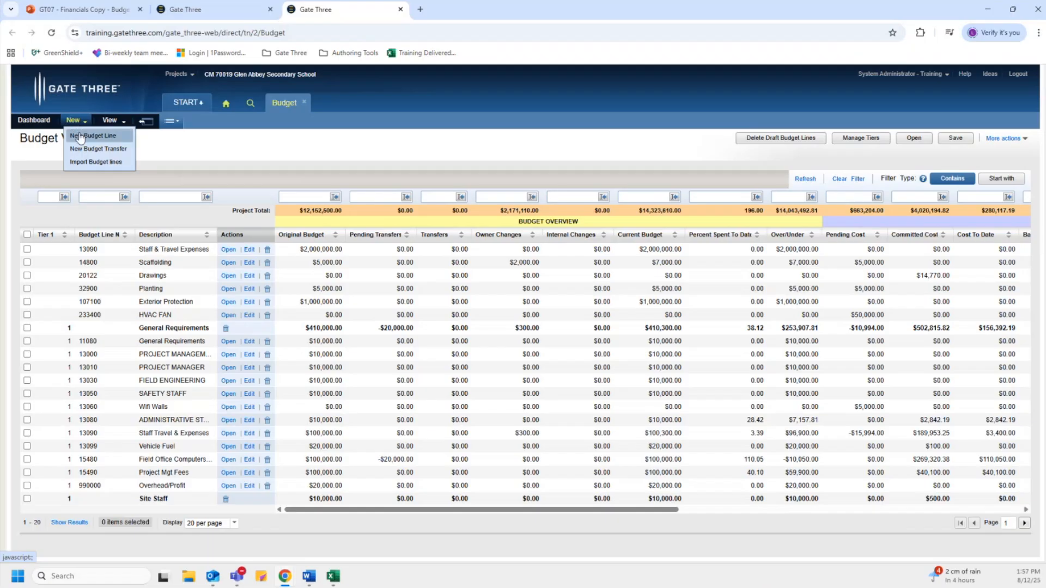
{"action": "left_click", "coordinate": [80, 137]}
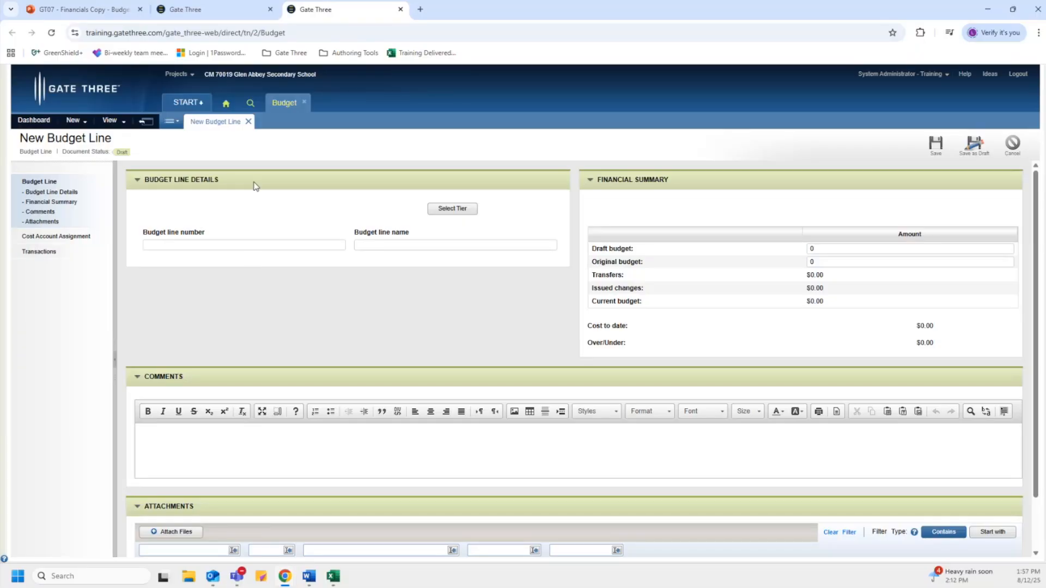
- On the Gate Three home page, search for project 70019, select Glen Abbey Secondary School and open its Cost Management
{"action": "left_click", "coordinate": [214, 11]}
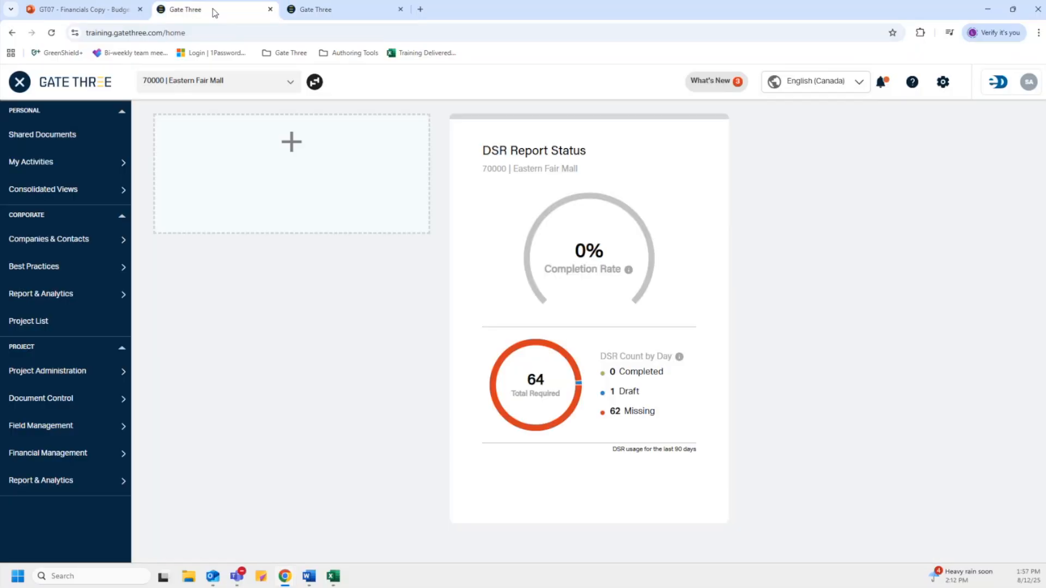
{"action": "left_click", "coordinate": [222, 87]}
{"action": "left_click", "coordinate": [224, 142]}
{"action": "type", "text": "70019"}
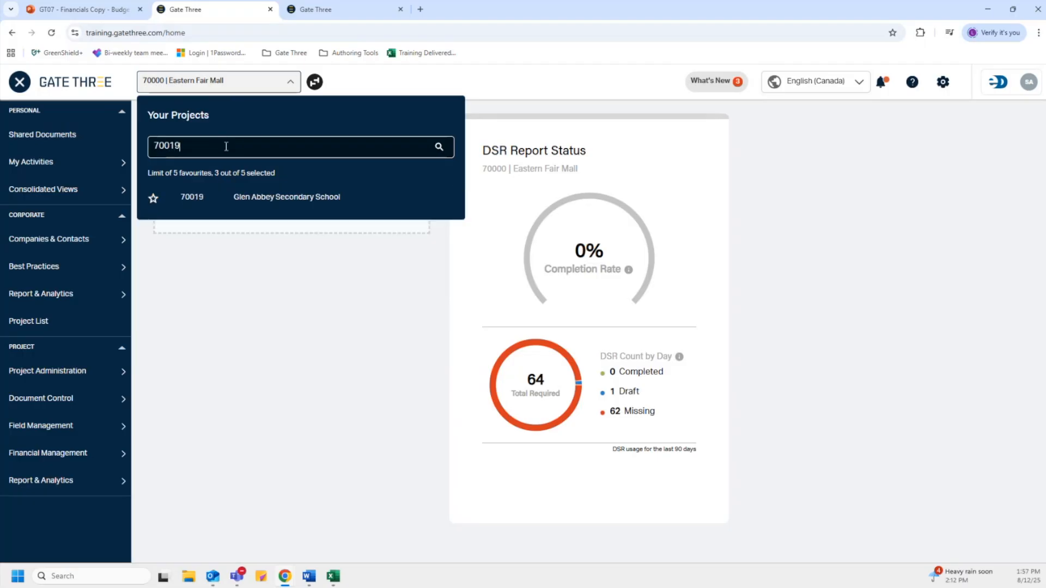
{"action": "left_click", "coordinate": [271, 202]}
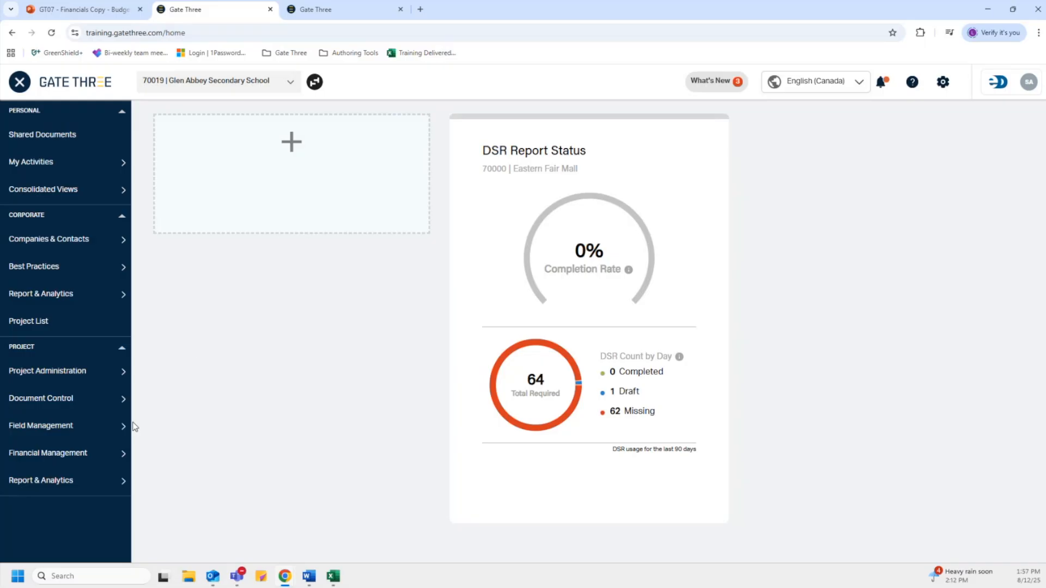
{"action": "mouse_move", "coordinate": [125, 451]}
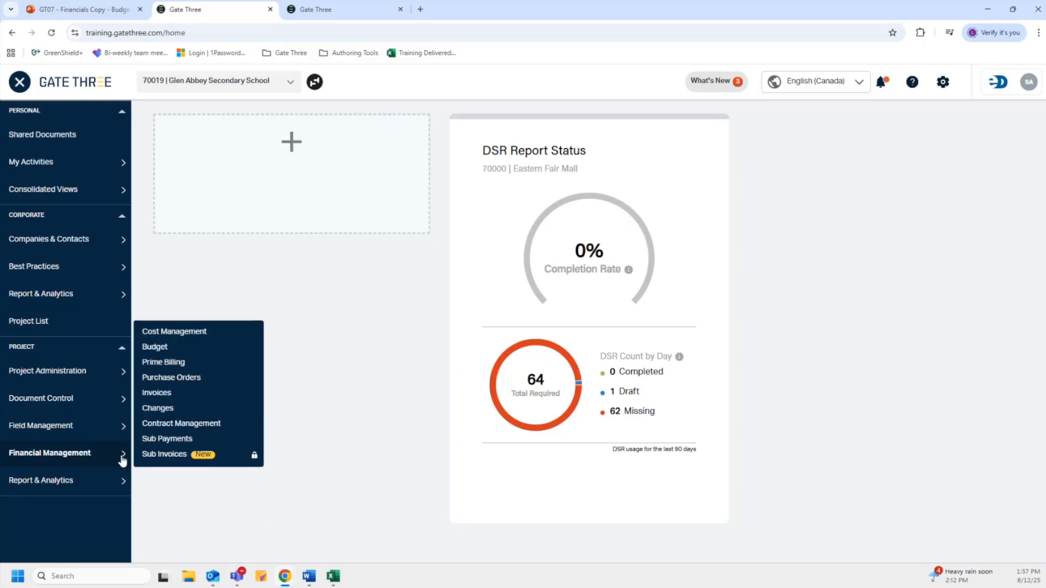
{"action": "left_click_drag", "start_coordinate": [152, 438], "coordinate": [191, 351]}
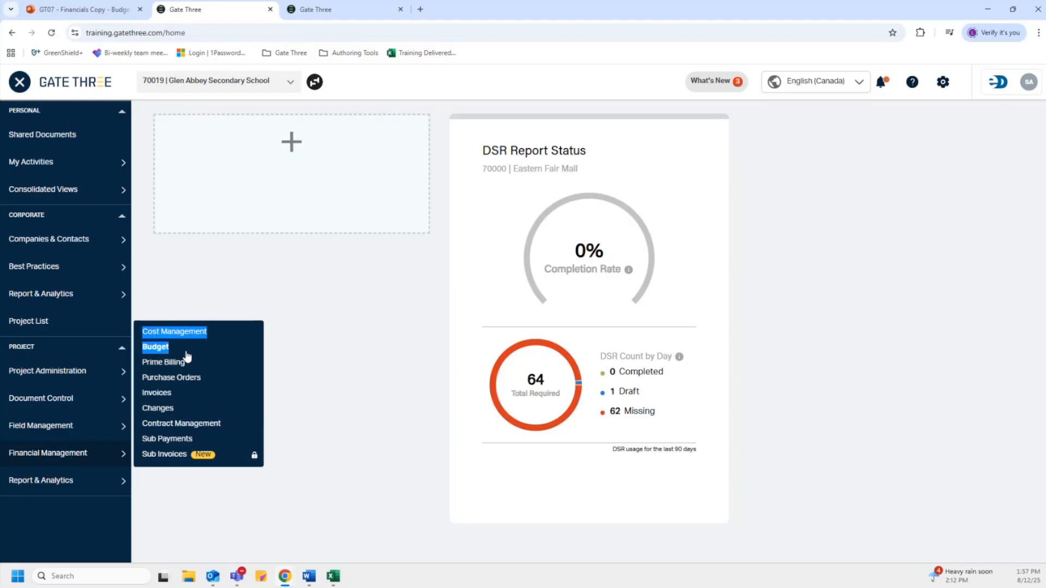
{"action": "left_click", "coordinate": [176, 346]}
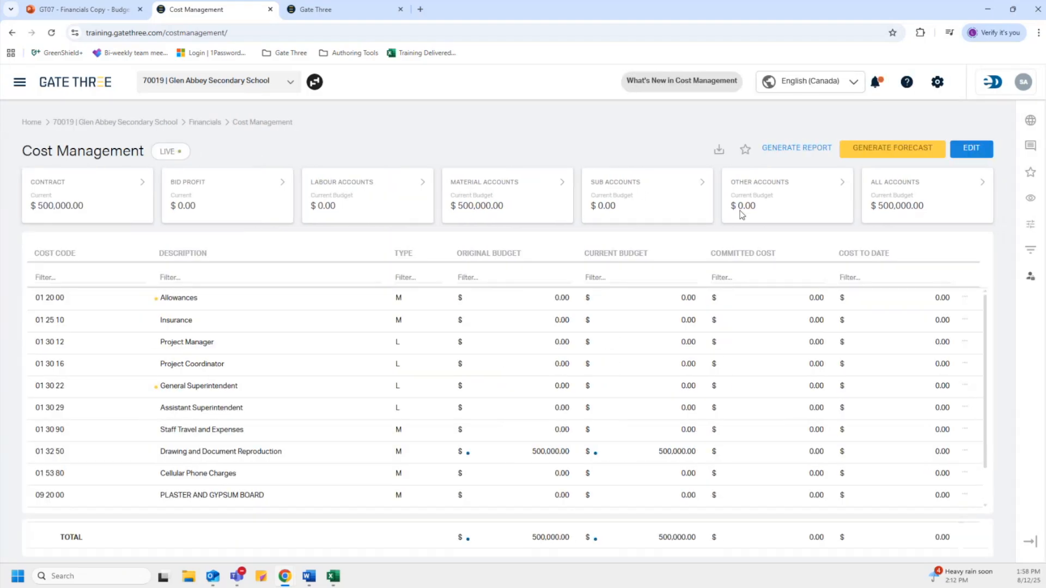
- Generate the cost management report and open the downloaded Cost-Budget Report.pdf
{"action": "left_click", "coordinate": [780, 151]}
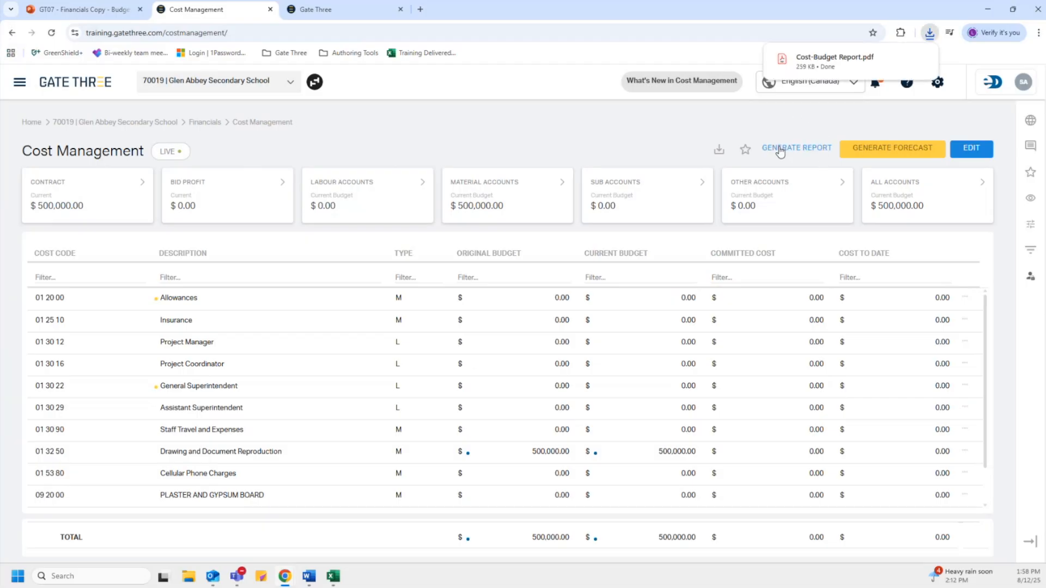
{"action": "left_click", "coordinate": [795, 60]}
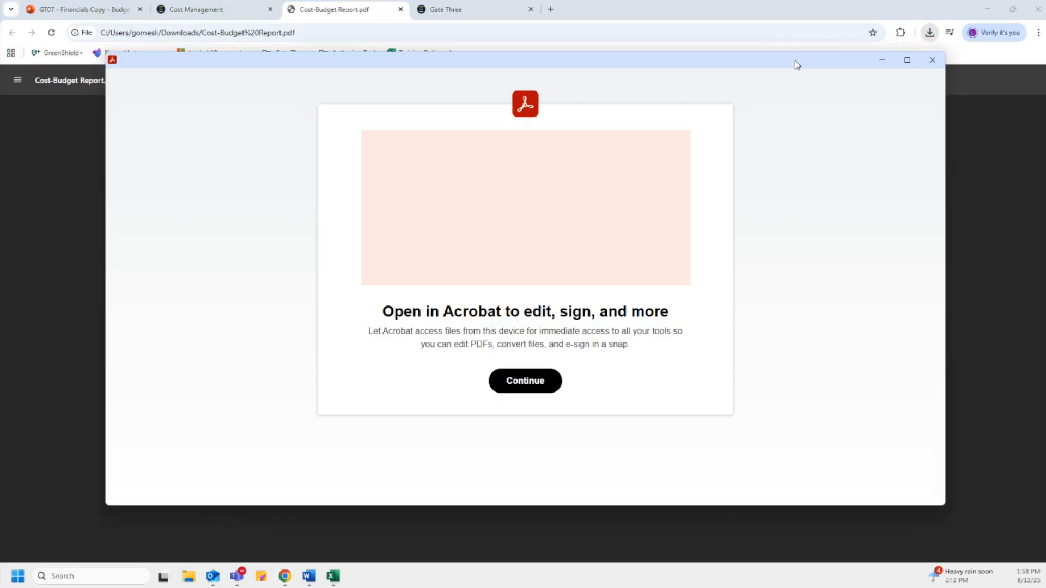
- Dismiss the Acrobat prompt, search the report for "furnishing" and highlight the Window Treatments cost code 12 20 00
{"action": "left_click", "coordinate": [932, 60]}
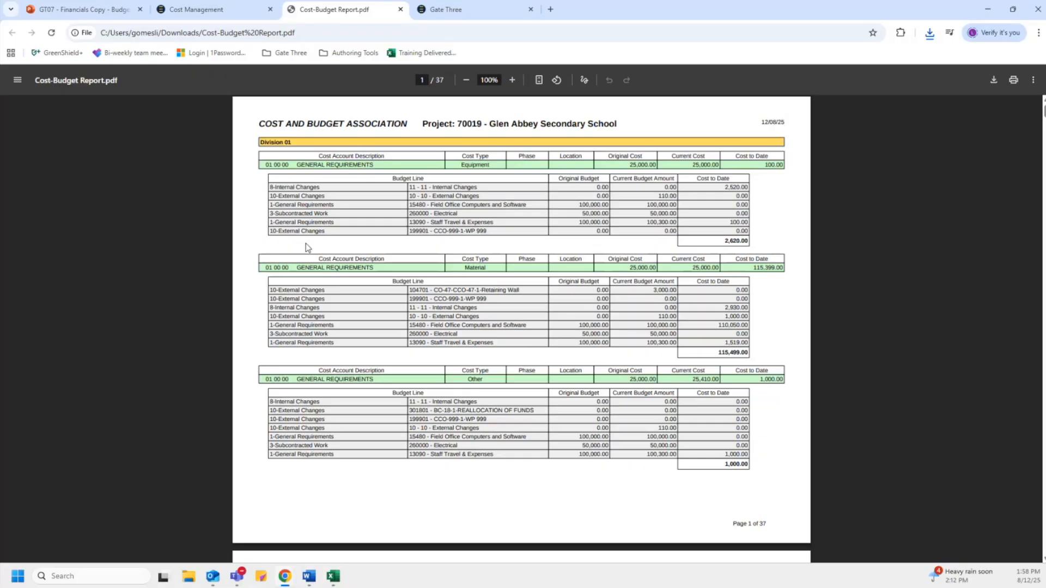
{"action": "key", "text": "ctrl+f"}
{"action": "type", "text": "furnishing"}
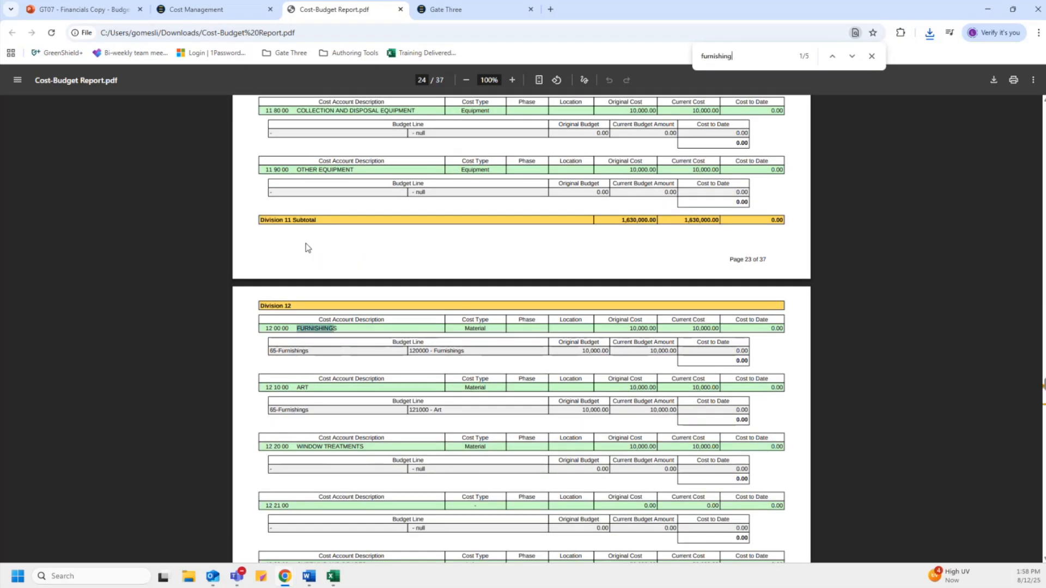
{"action": "scroll", "coordinate": [390, 344], "scroll_direction": "down", "scroll_amount": 2}
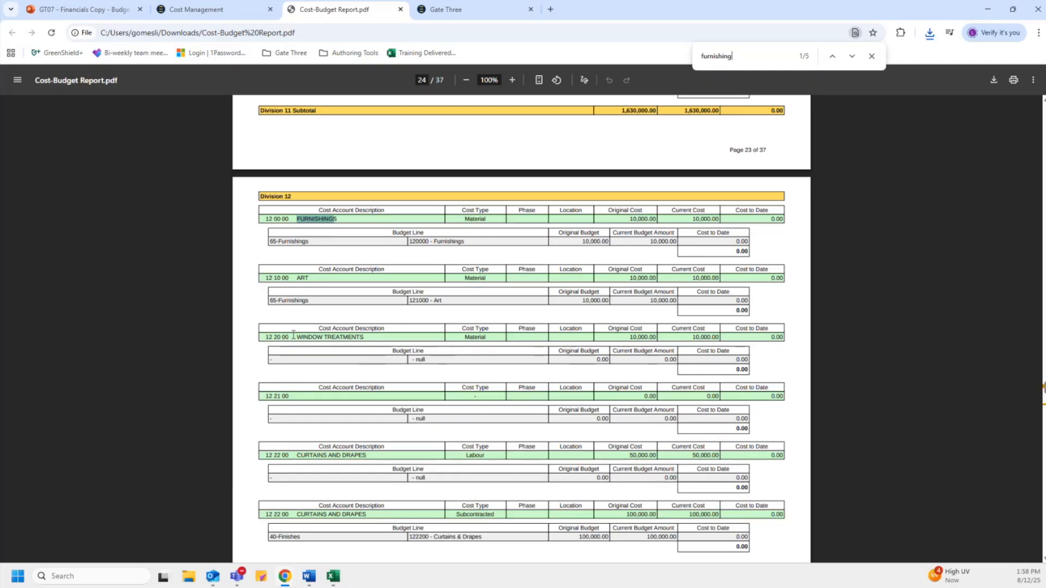
{"action": "left_click_drag", "start_coordinate": [290, 337], "coordinate": [262, 336]}
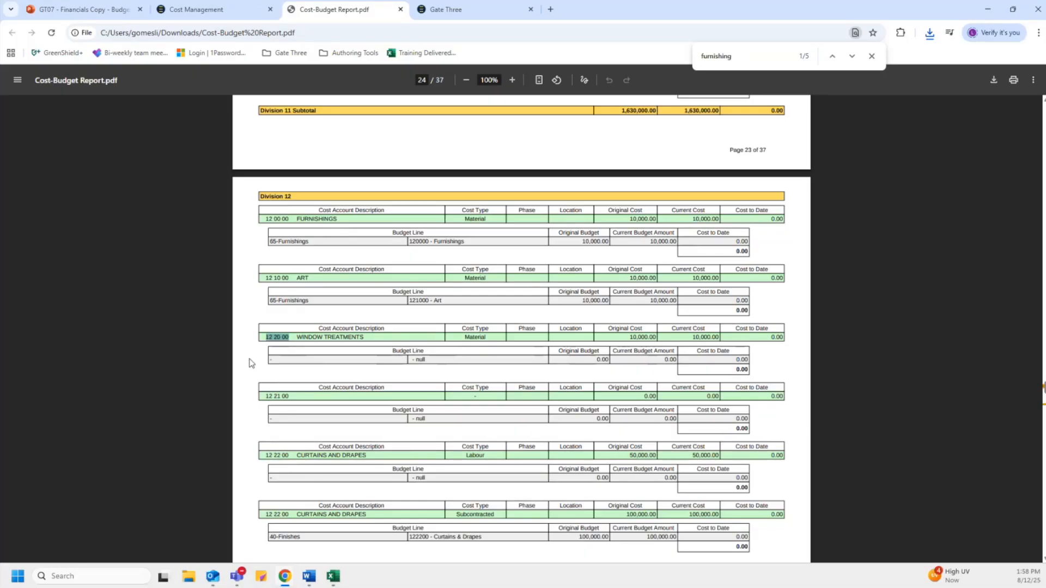
- Return to the new budget line form in Gate Three and enter number 122000 and name Window Treatment
{"action": "left_click", "coordinate": [423, 11]}
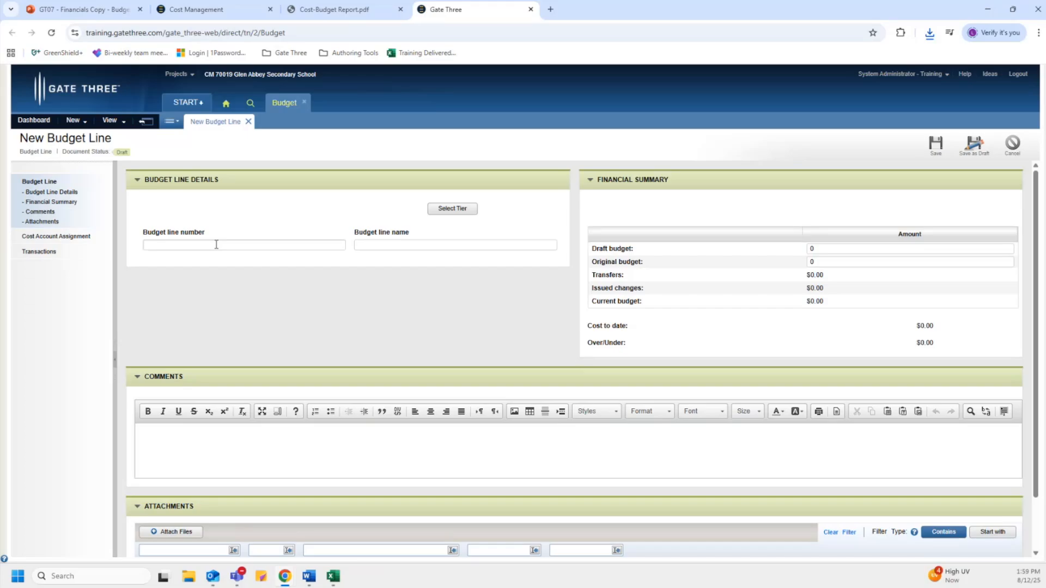
{"action": "type", "text": "122000"}
{"action": "left_click", "coordinate": [378, 246]}
{"action": "type", "text": "ment"}
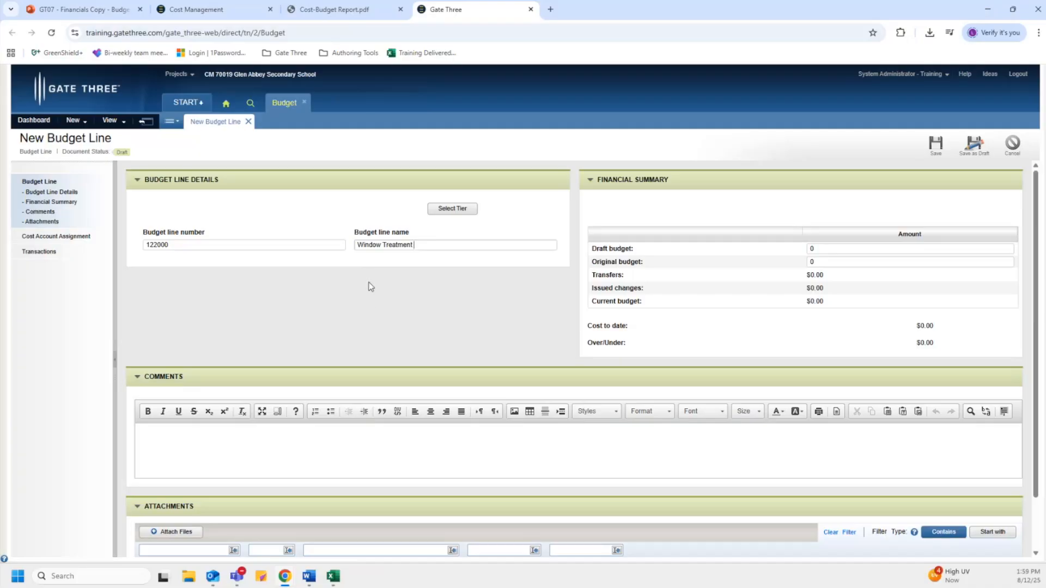
- Check the Window Treatments account in the cost-budget report and set the new budget line's original budget to 5000
{"action": "left_click", "coordinate": [366, 8]}
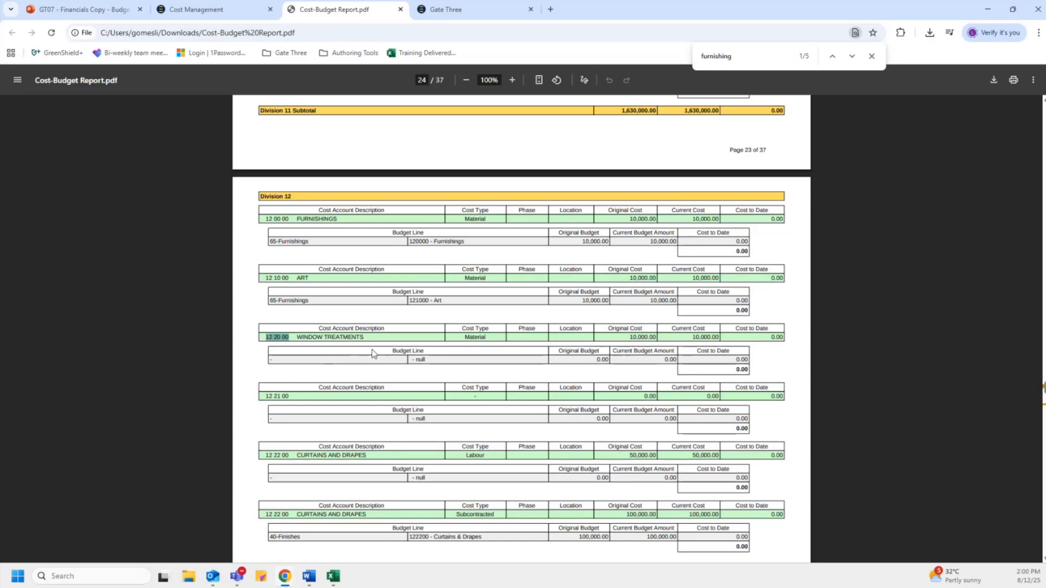
{"action": "left_click", "coordinate": [441, 9]}
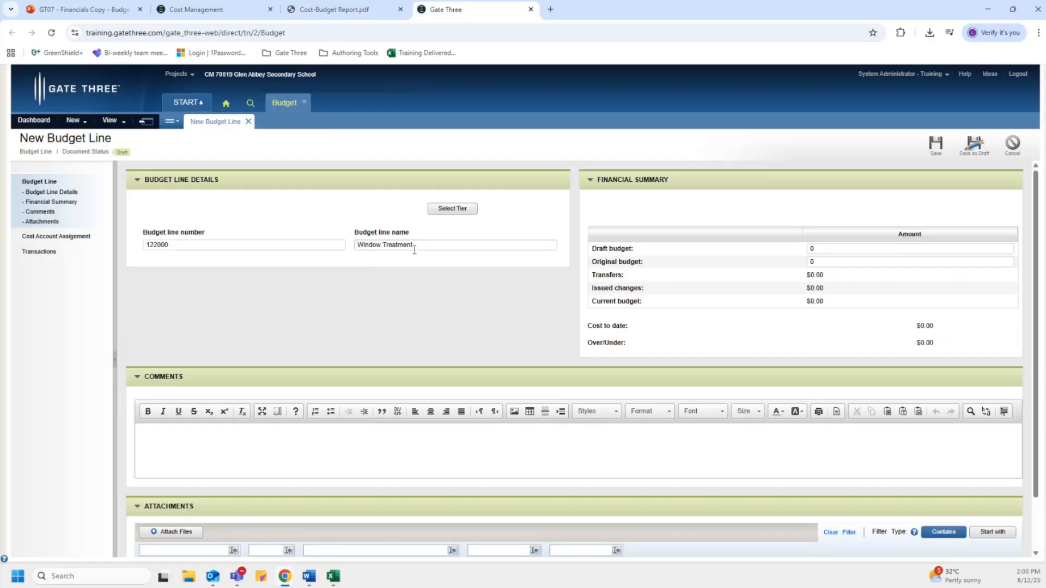
{"action": "left_click", "coordinate": [834, 266]}
{"action": "key", "text": "BackSpace"}
{"action": "type", "text": "5000"}
- Assign the tier 12 Furnishings to the new budget line
{"action": "left_click", "coordinate": [452, 210]}
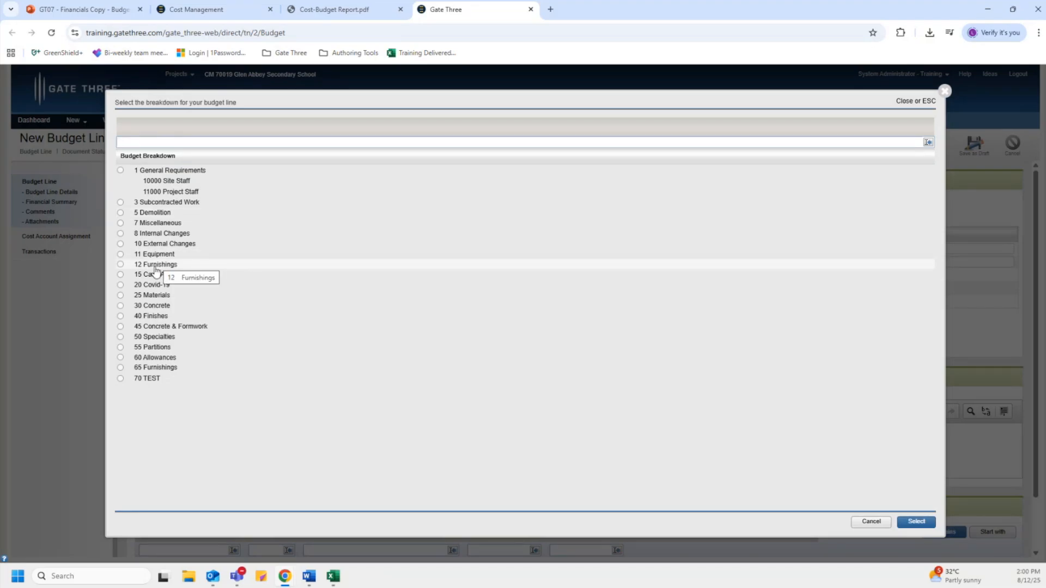
{"action": "left_click", "coordinate": [155, 267]}
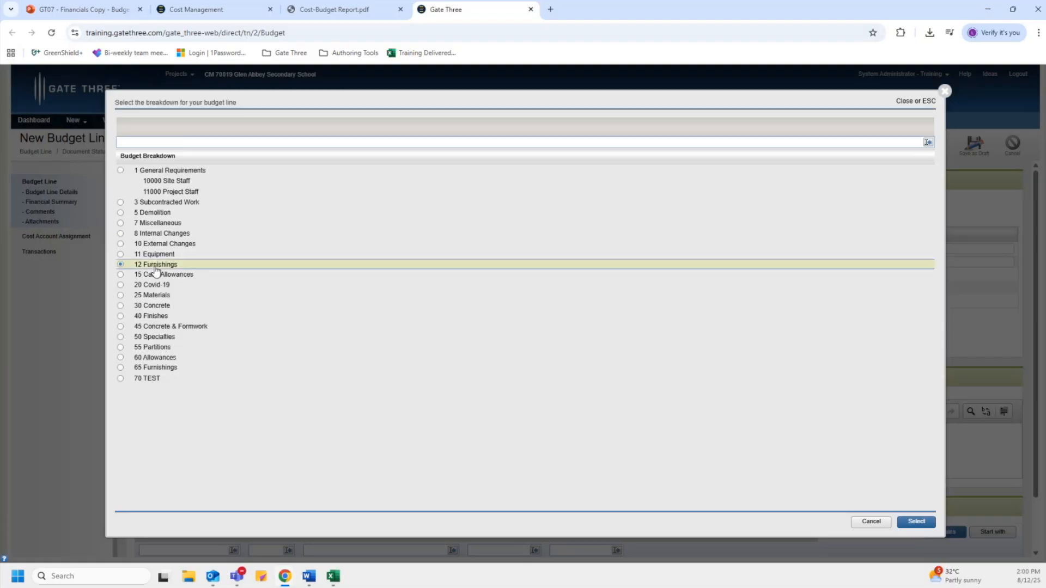
{"action": "left_click", "coordinate": [916, 522]}
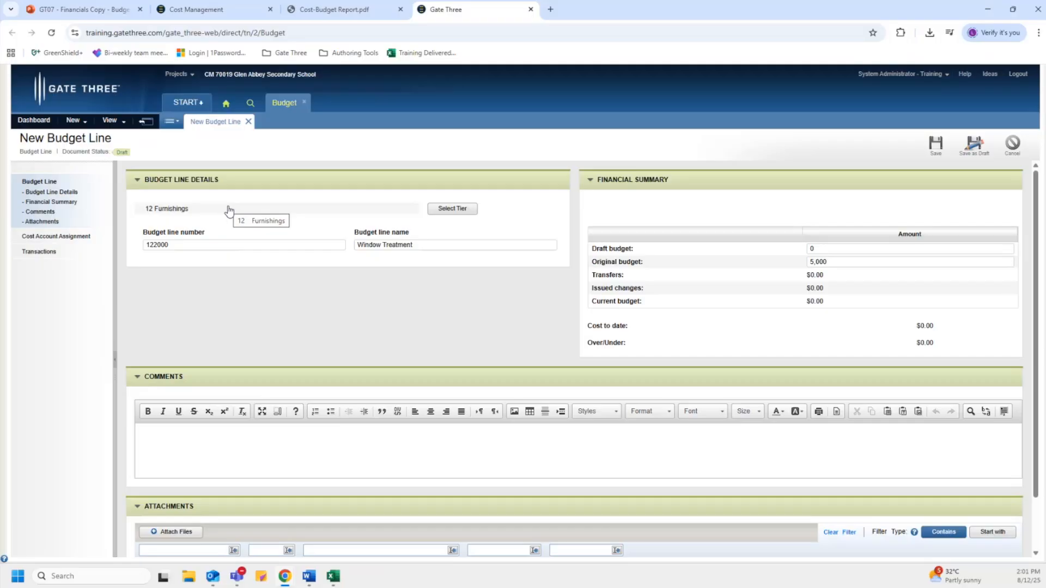
{"action": "left_click", "coordinate": [219, 241]}
- Check the cost code in the report and assign the 12 20 00 Material cost account to the budget line
{"action": "left_click", "coordinate": [85, 237]}
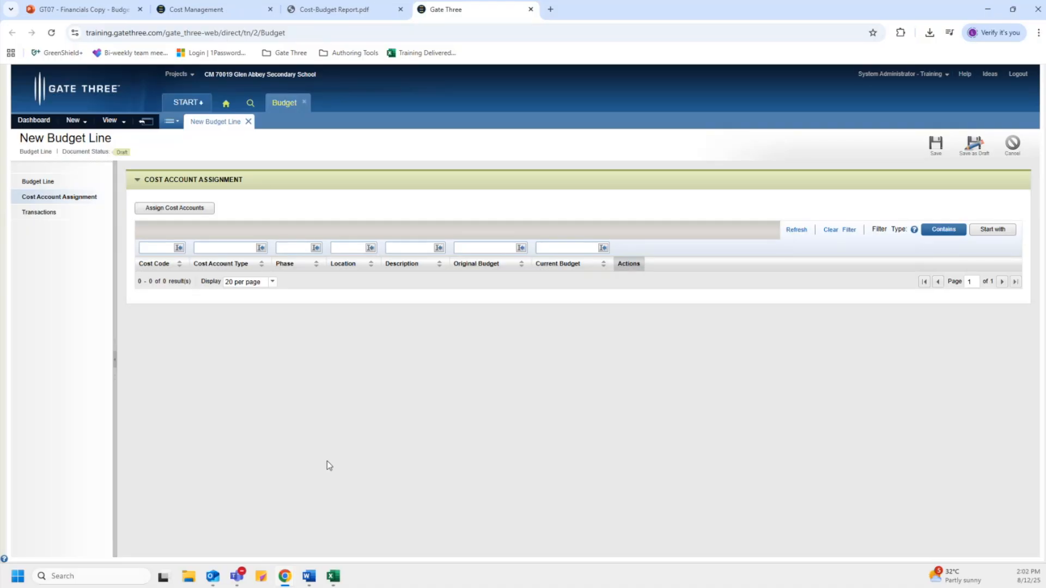
{"action": "left_click", "coordinate": [178, 209]}
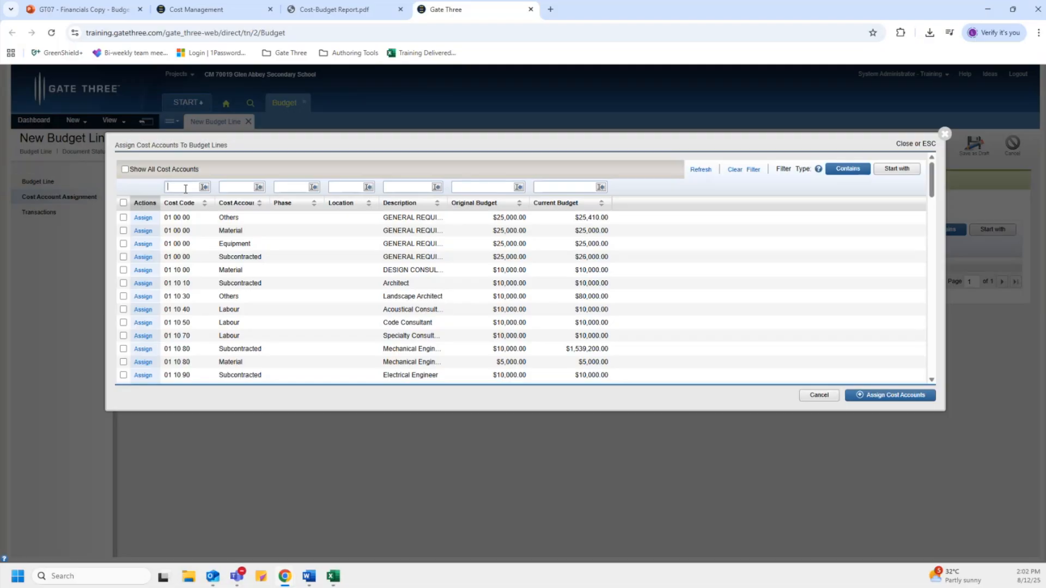
{"action": "left_click", "coordinate": [335, 9]}
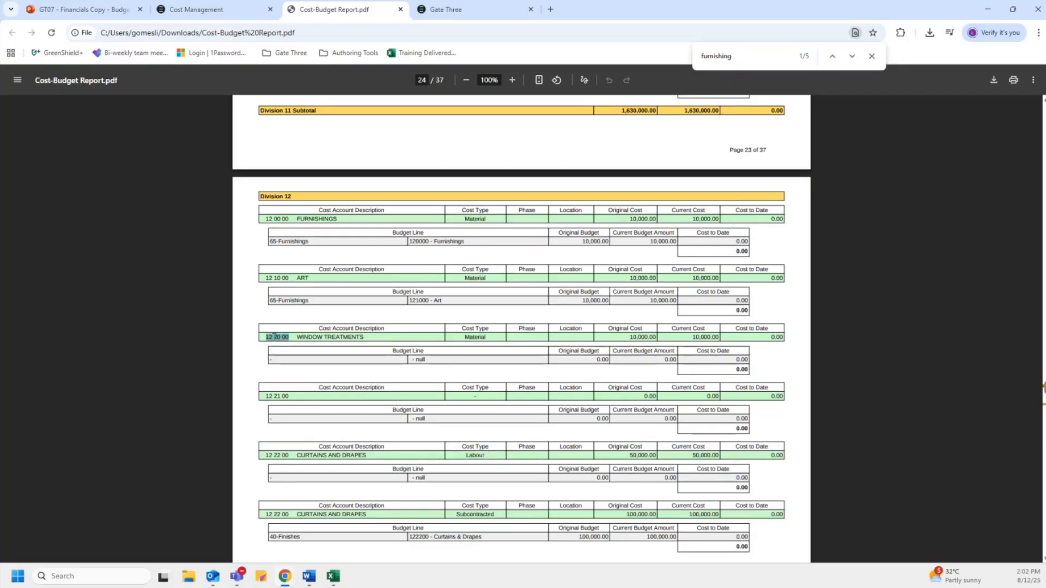
{"action": "left_click", "coordinate": [442, 10]}
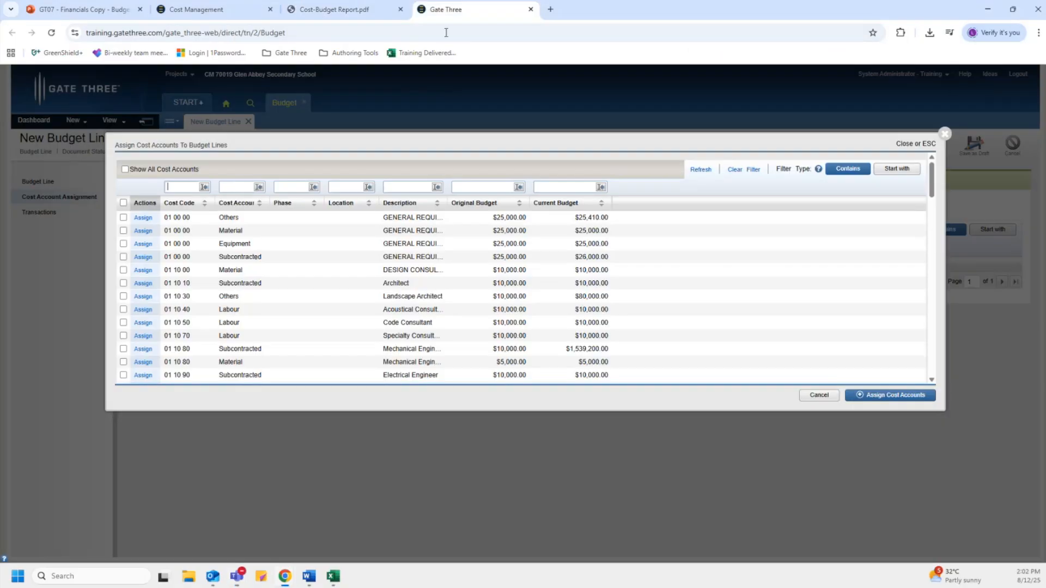
{"action": "type", "text": "12 20 00"}
{"action": "key", "text": "Return"}
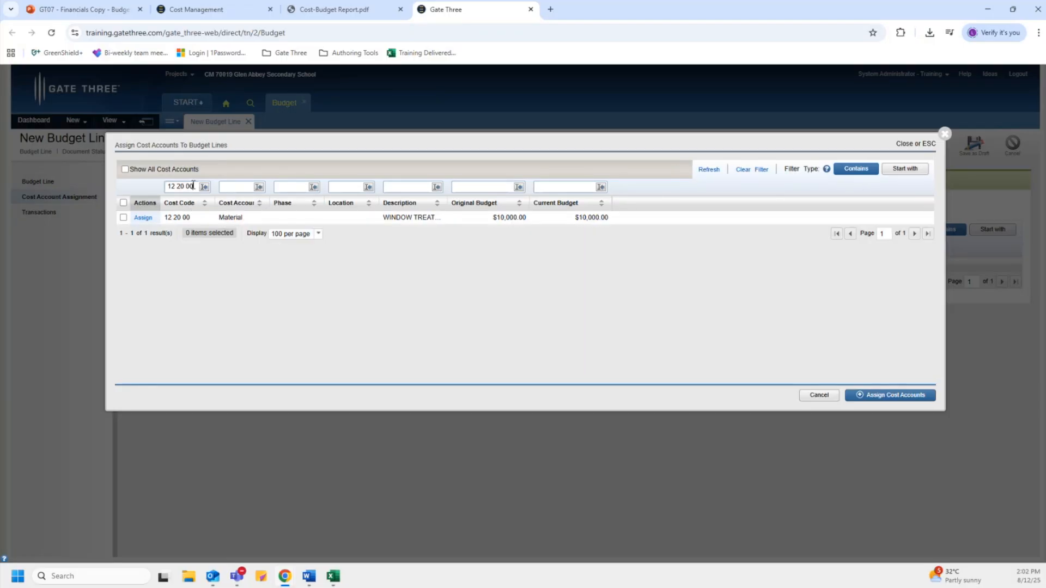
{"action": "left_click", "coordinate": [123, 218]}
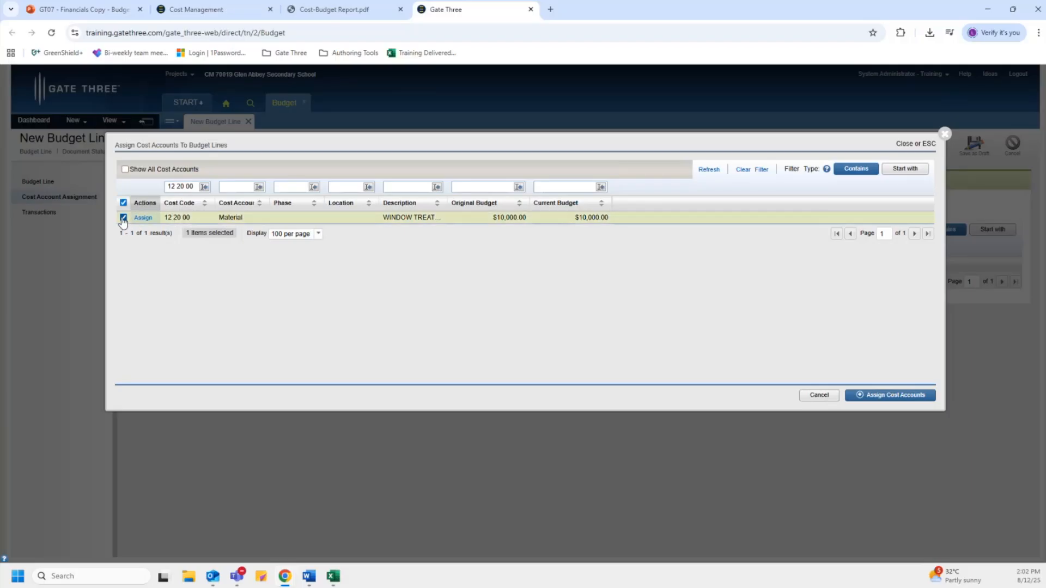
{"action": "left_click", "coordinate": [892, 397]}
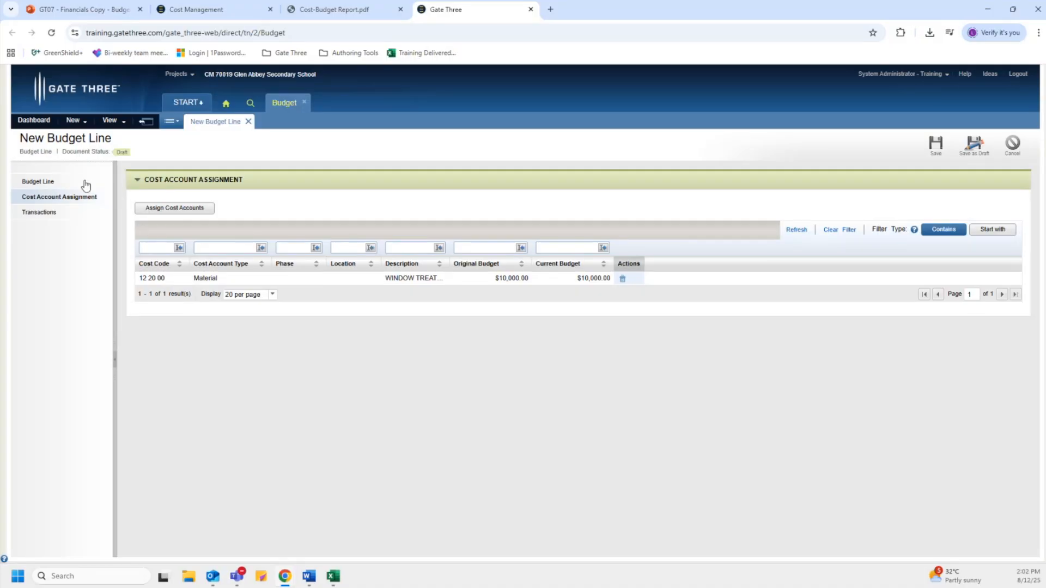
- Review the line's transactions and details, and save the budget line with the 001-1 Monthly Billing pay application layout
{"action": "left_click", "coordinate": [37, 214]}
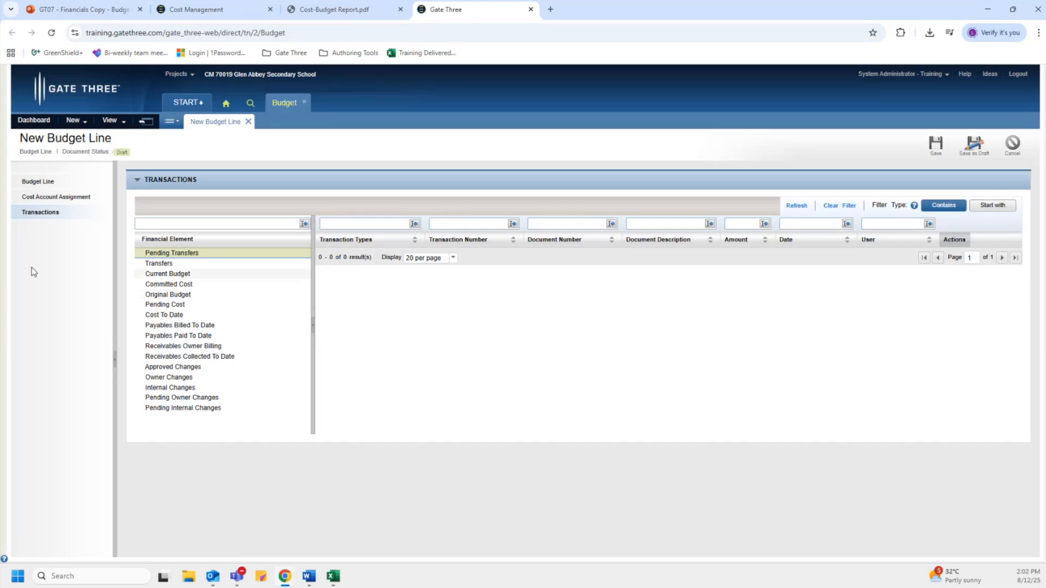
{"action": "left_click", "coordinate": [46, 188]}
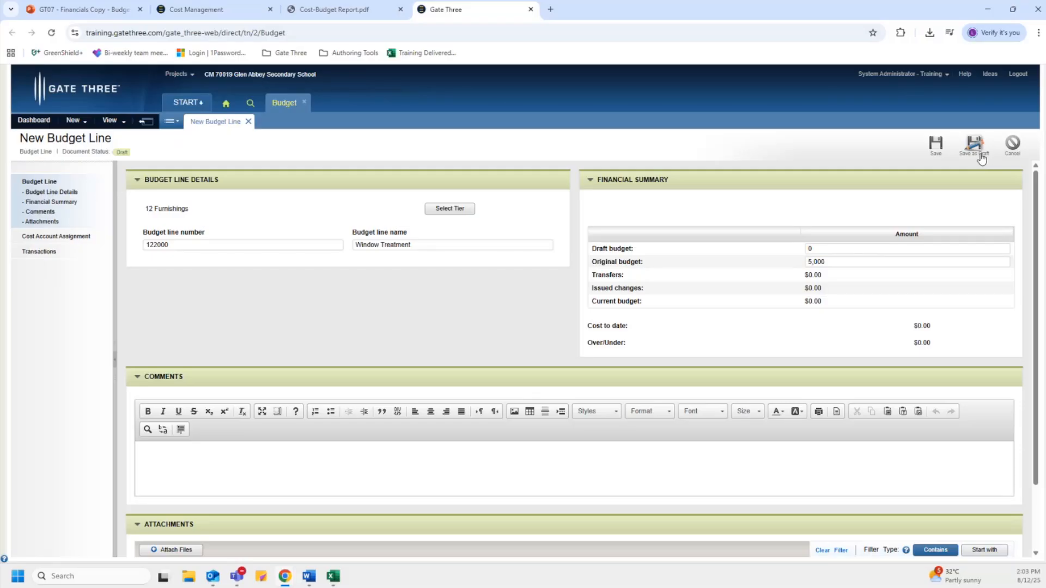
{"action": "left_click", "coordinate": [937, 146]}
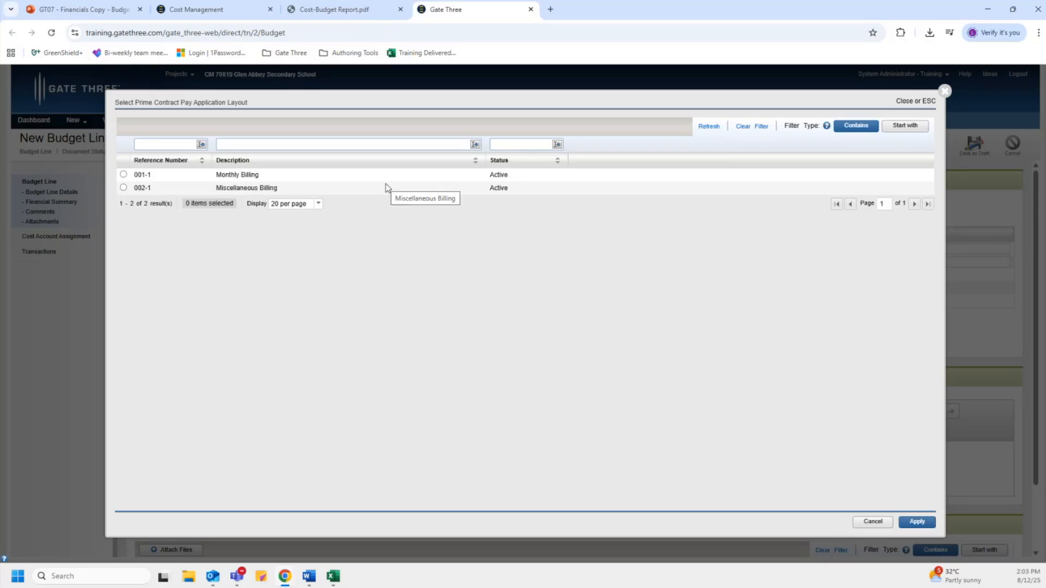
{"action": "left_click", "coordinate": [123, 175]}
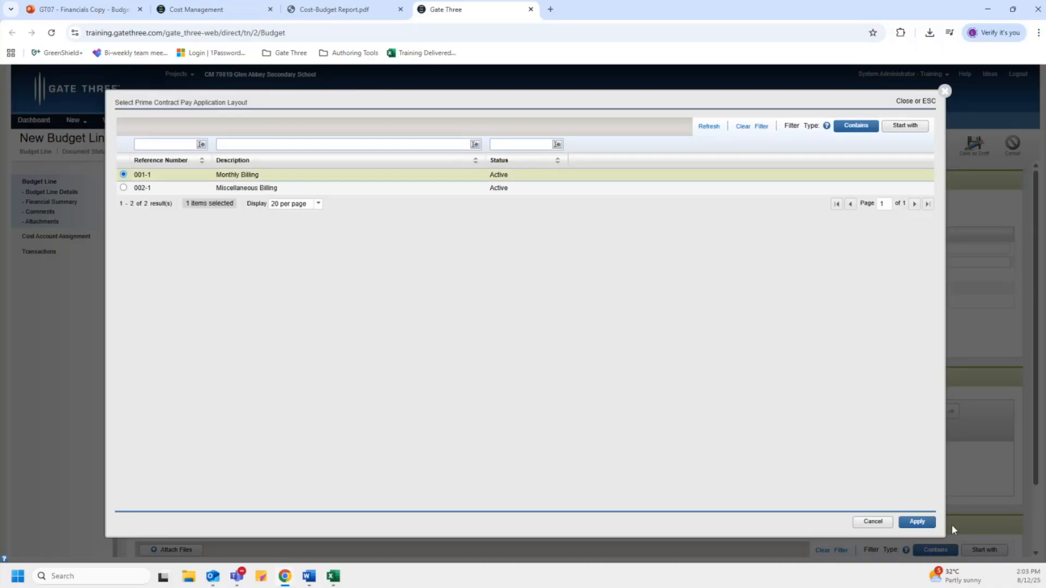
{"action": "left_click", "coordinate": [929, 524]}
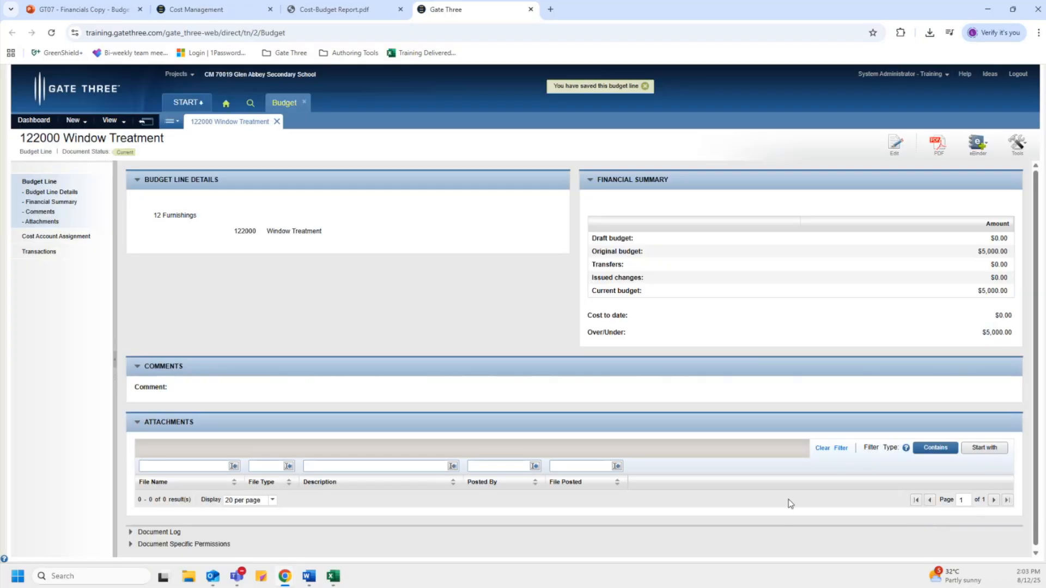
- Revisit the report and slides, filter the Gate Three budget view by Tier 1 number 12 to check the Window Treatment line, and clear the filter
{"action": "left_click", "coordinate": [323, 7]}
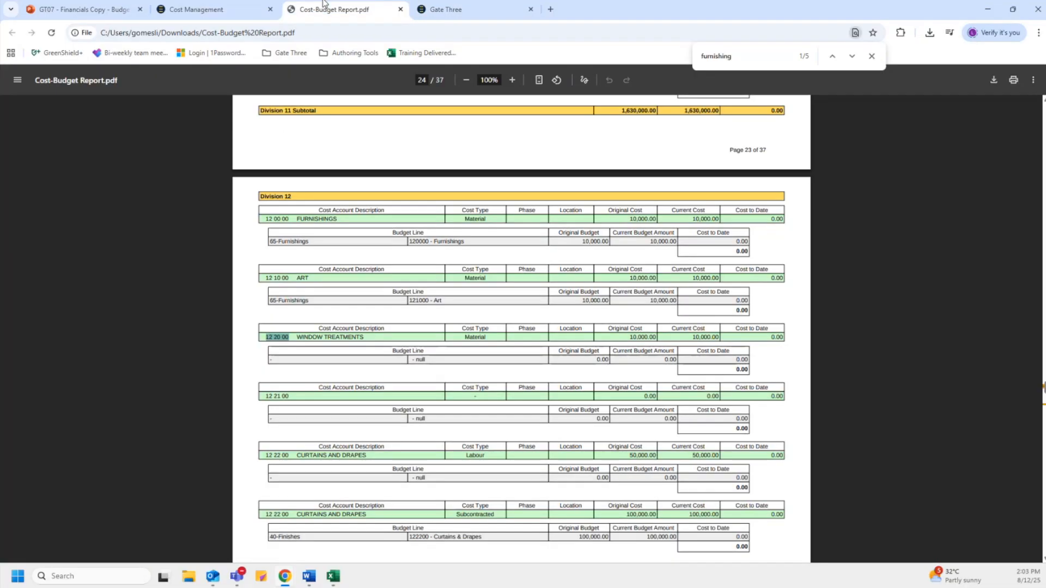
{"action": "left_click", "coordinate": [82, 9]}
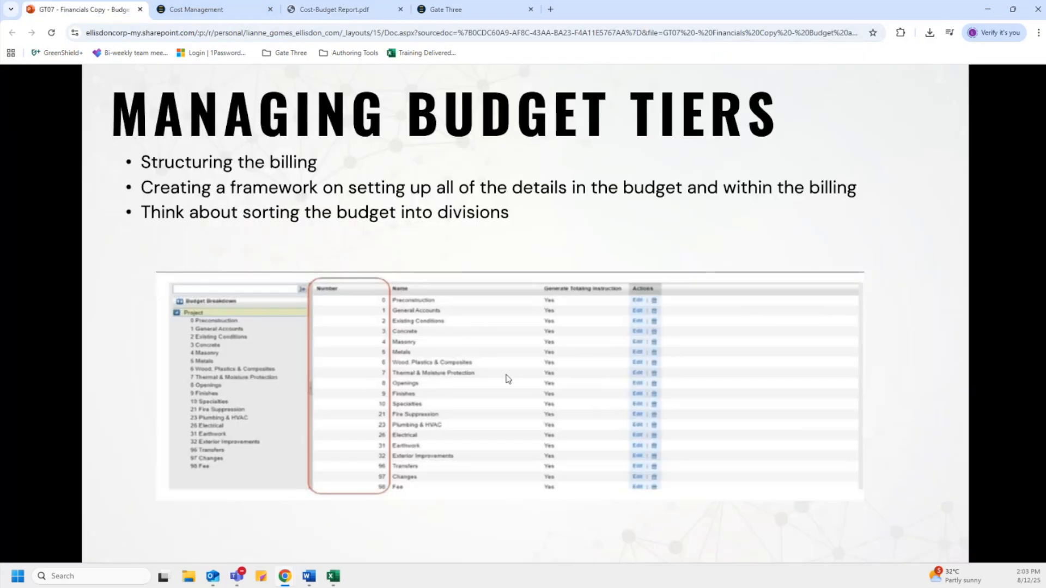
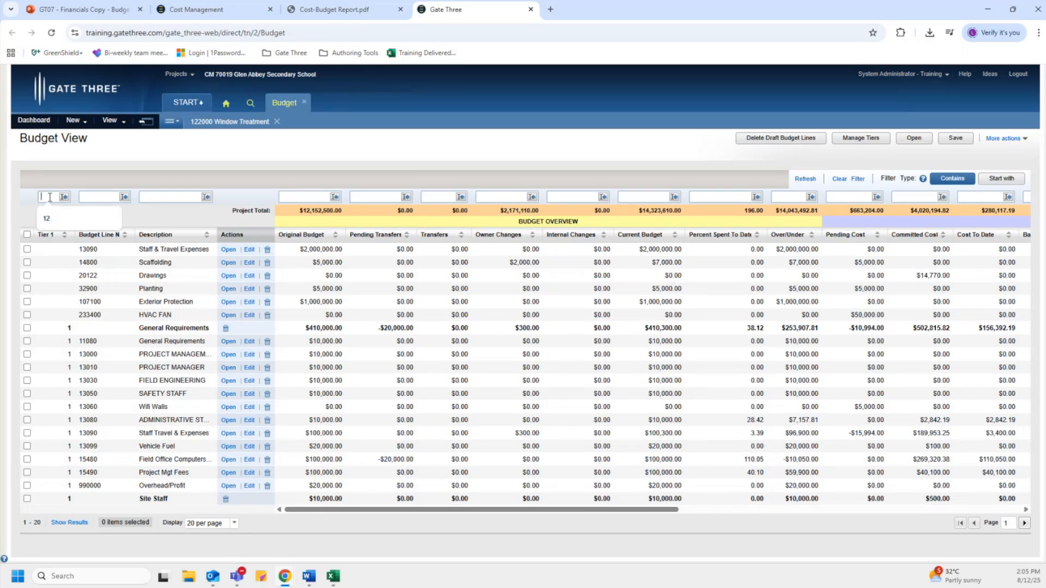
{"action": "type", "text": "12"}
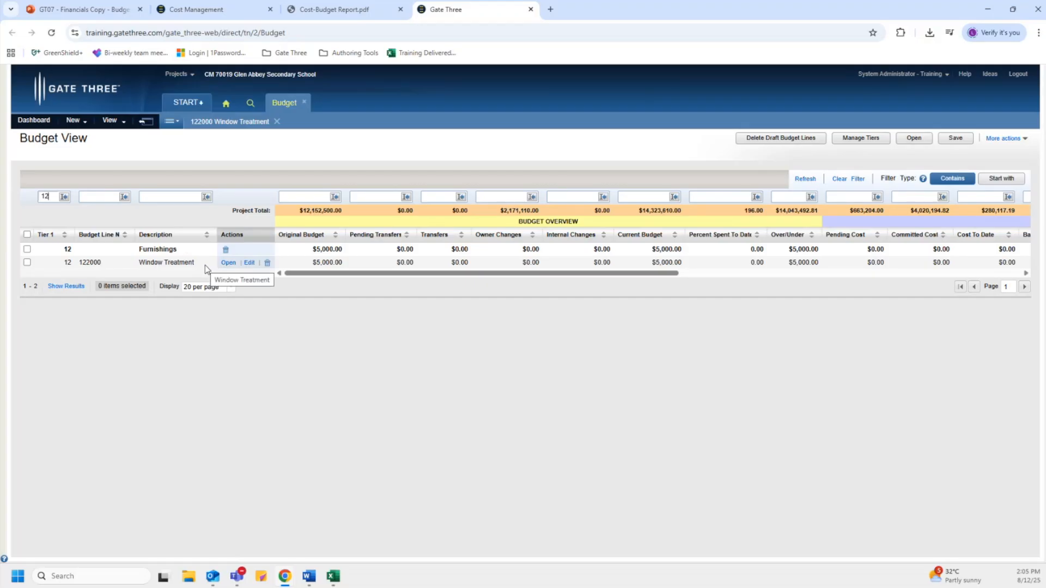
{"action": "left_click", "coordinate": [861, 181]}
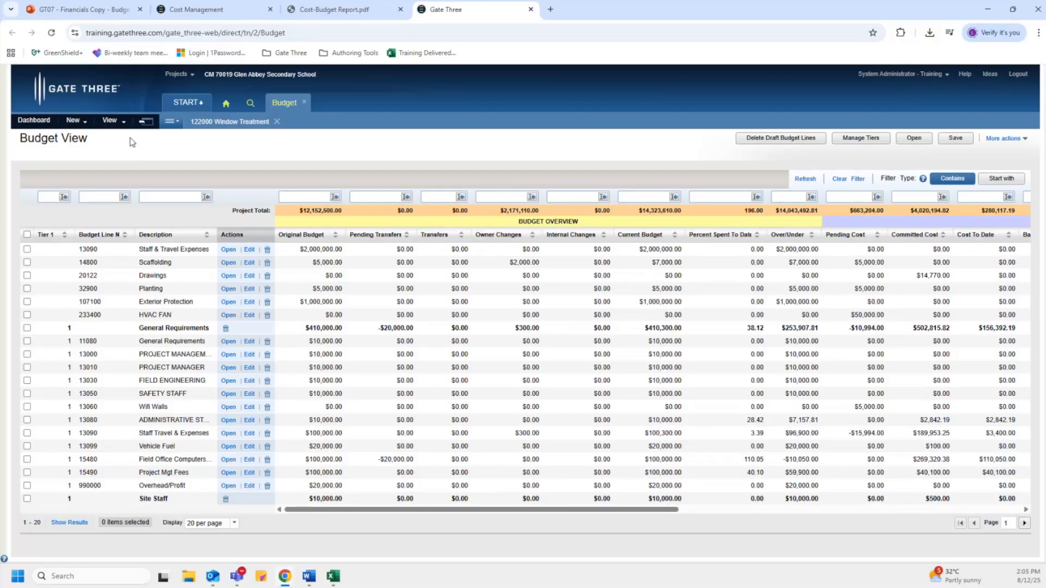
- Start a budget line import, download the sample import template and open CSV_Sample.csv in Excel
{"action": "left_click", "coordinate": [74, 120]}
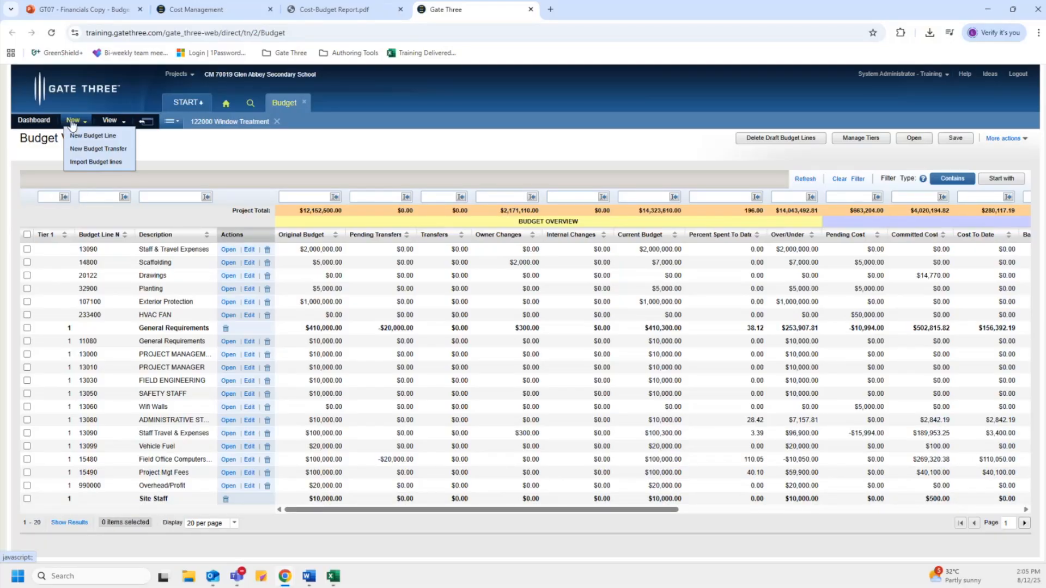
{"action": "left_click", "coordinate": [86, 162]}
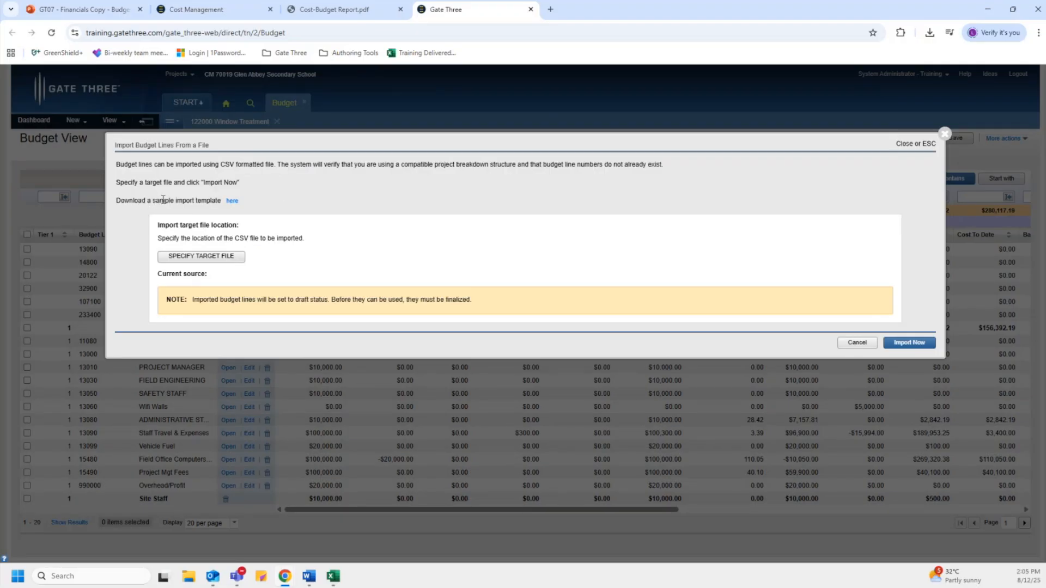
{"action": "left_click", "coordinate": [231, 203]}
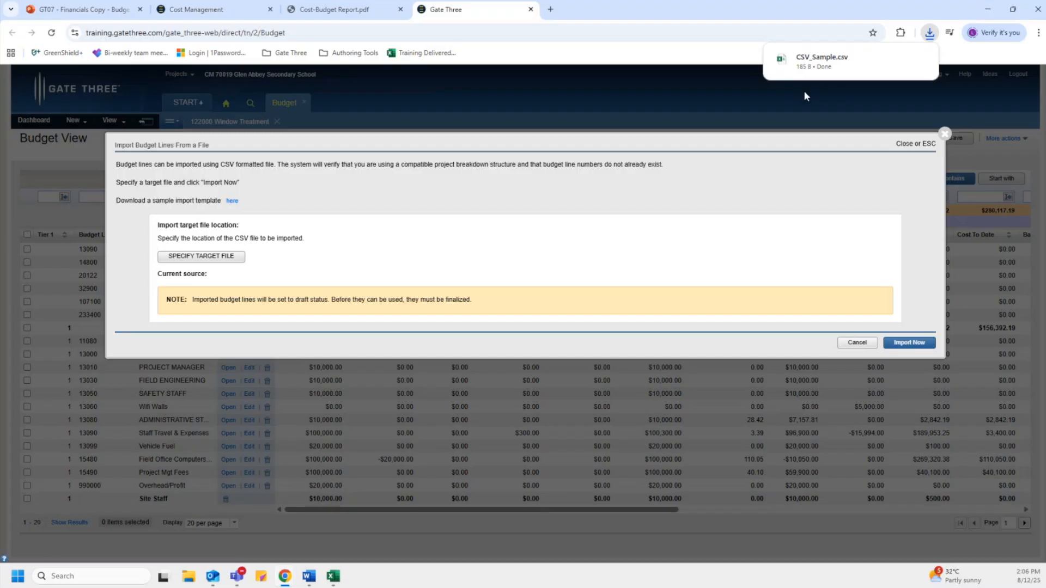
{"action": "mouse_move", "coordinate": [807, 67]}
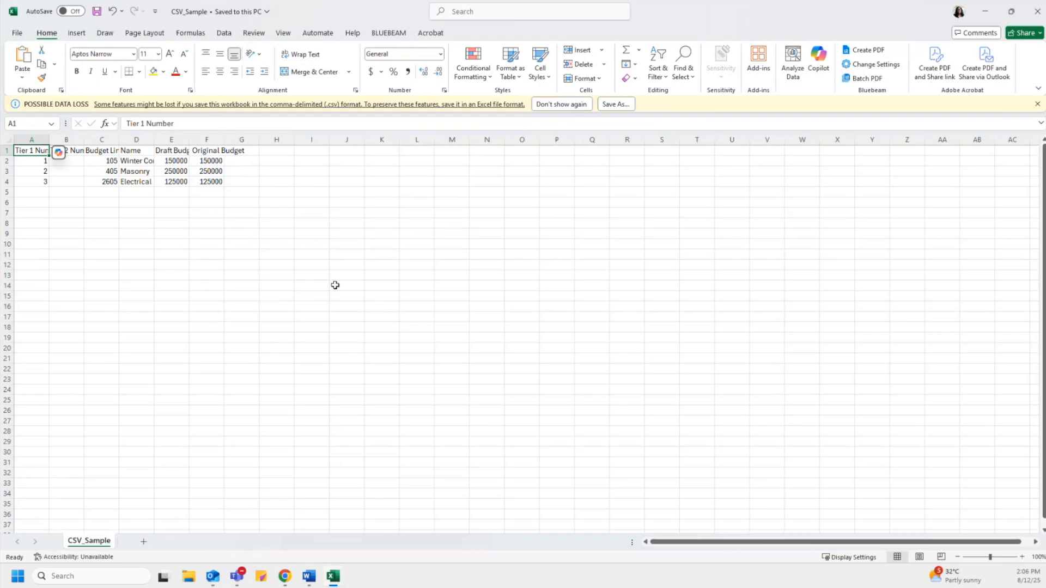
- Auto-fit the widths of columns A to G so the template's headers are fully readable
{"action": "left_click_drag", "start_coordinate": [49, 140], "coordinate": [42, 145]}
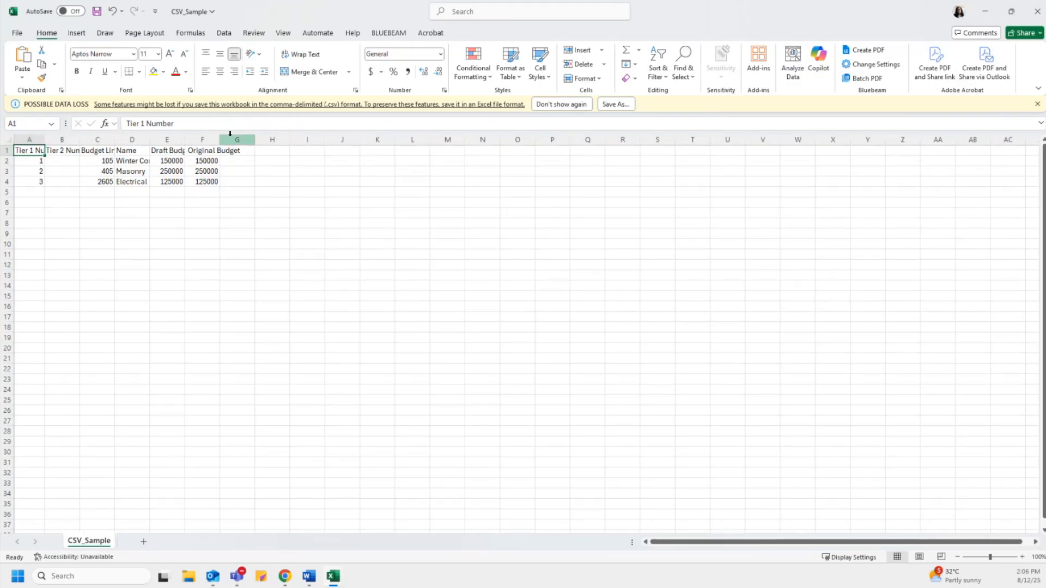
{"action": "left_click_drag", "start_coordinate": [230, 134], "coordinate": [29, 140]}
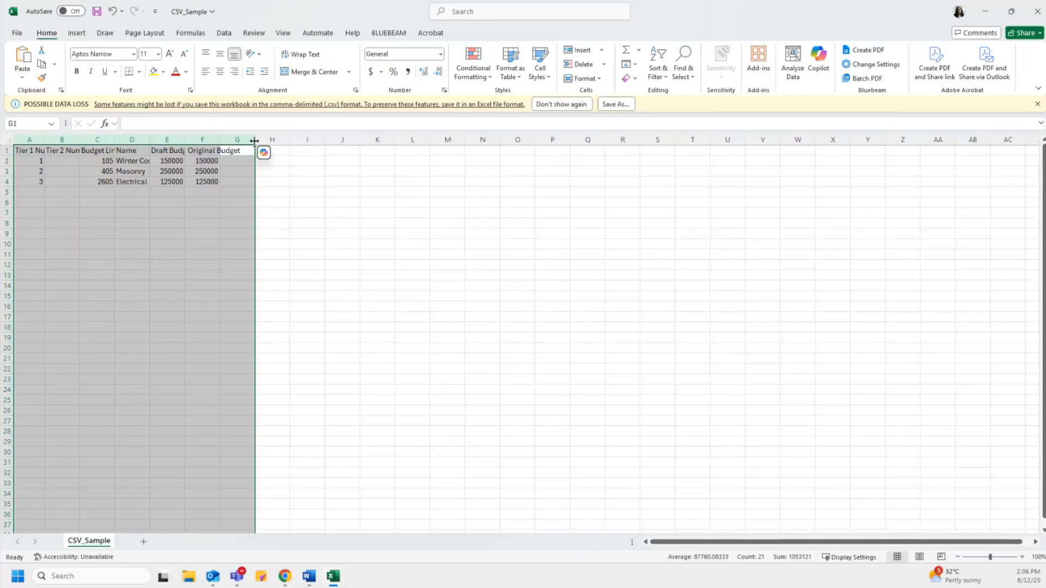
{"action": "double_click", "coordinate": [255, 141]}
{"action": "left_click", "coordinate": [186, 274]}
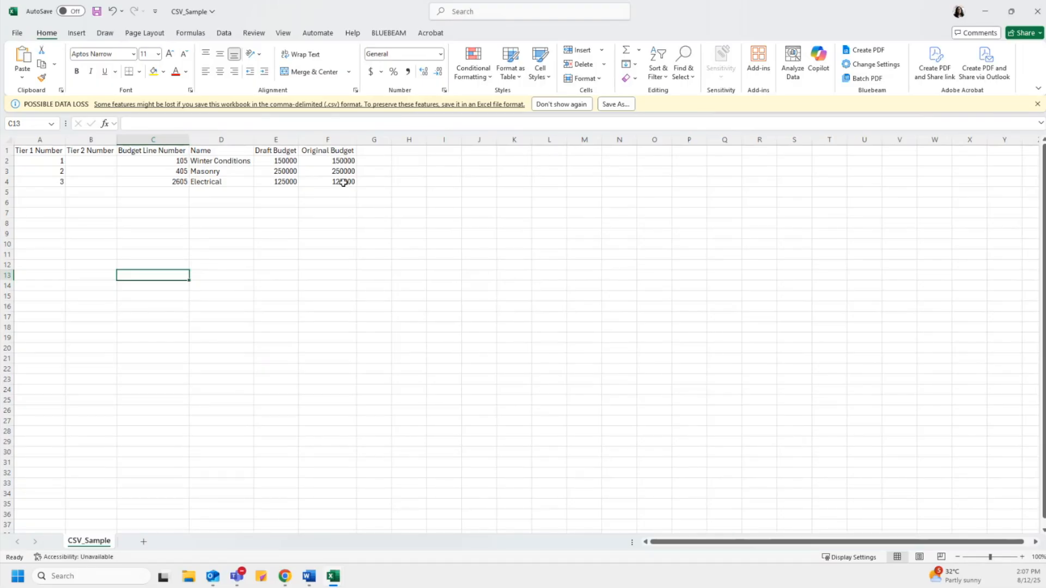
- Close CSV_Sample without saving, and save and close the import file for budget lines 122001 and 122002
{"action": "left_click", "coordinate": [1037, 11]}
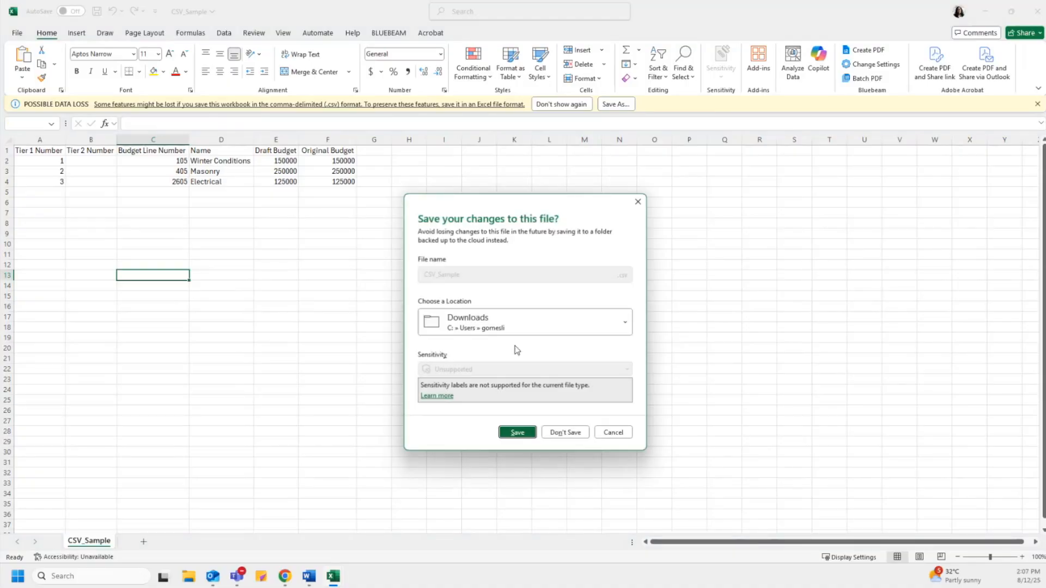
{"action": "left_click", "coordinate": [563, 432]}
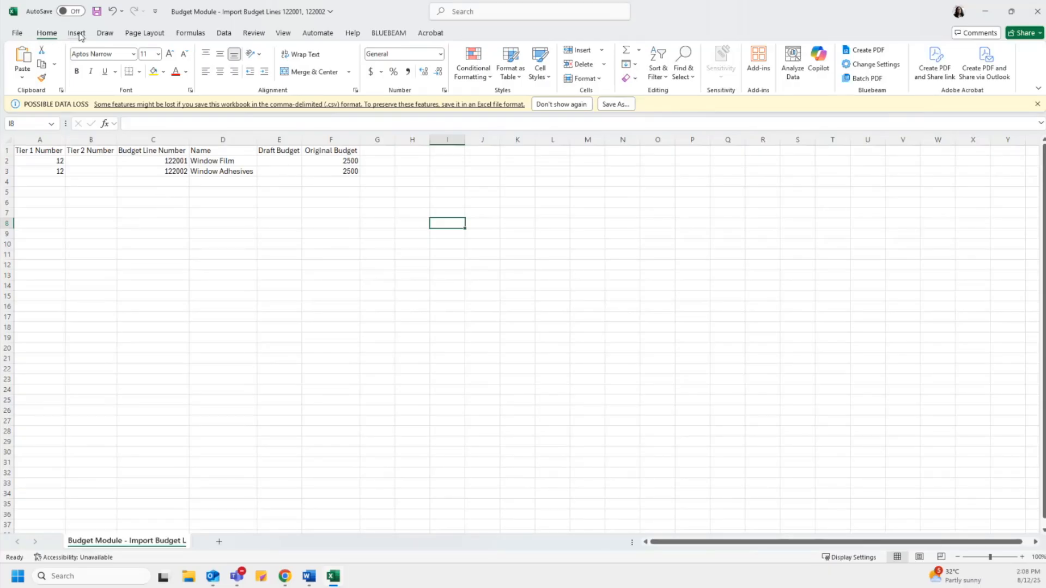
{"action": "left_click", "coordinate": [96, 14]}
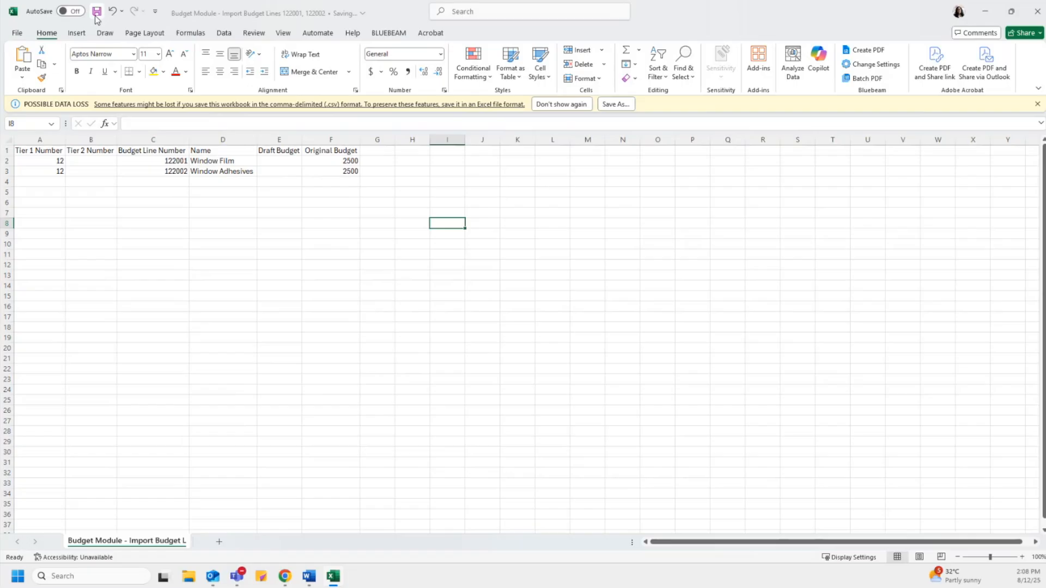
{"action": "left_click", "coordinate": [1034, 10]}
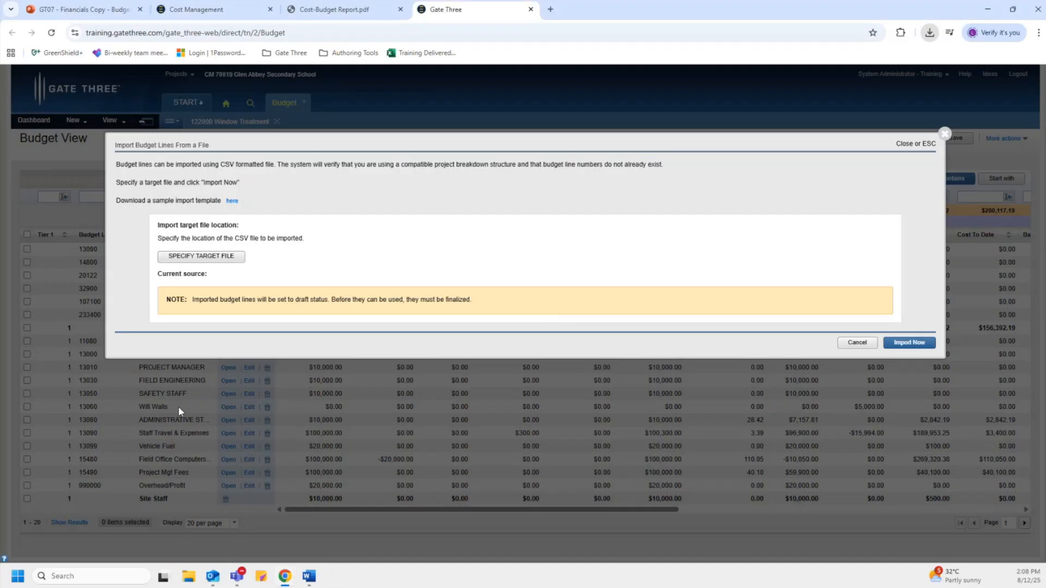
- Import the budget lines from the file Budget Module - Import Budget Lines 122001, 122002.csv on the Desktop
{"action": "left_click", "coordinate": [232, 261]}
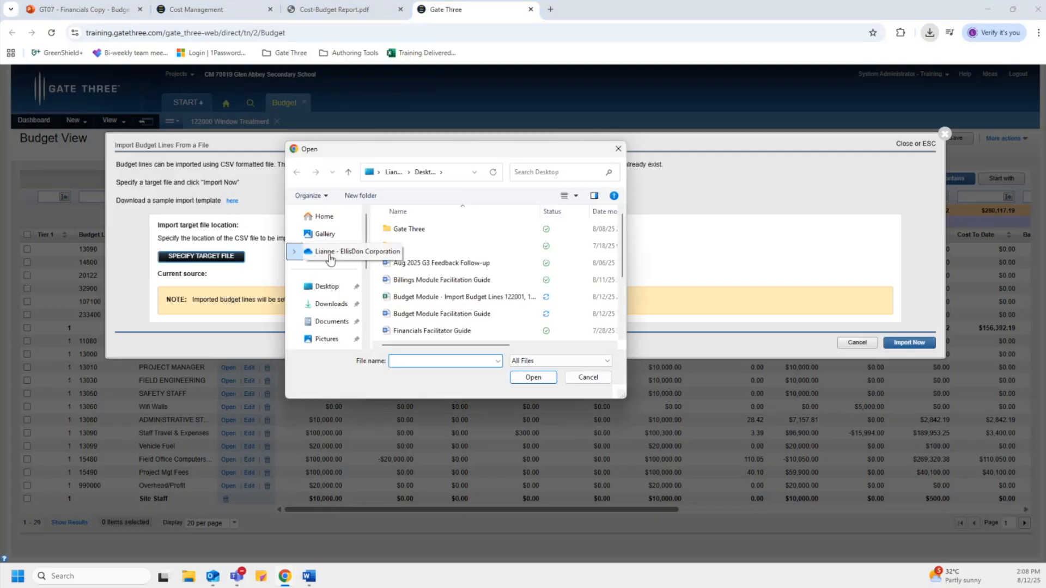
{"action": "scroll", "coordinate": [420, 310], "scroll_direction": "down", "scroll_amount": 1}
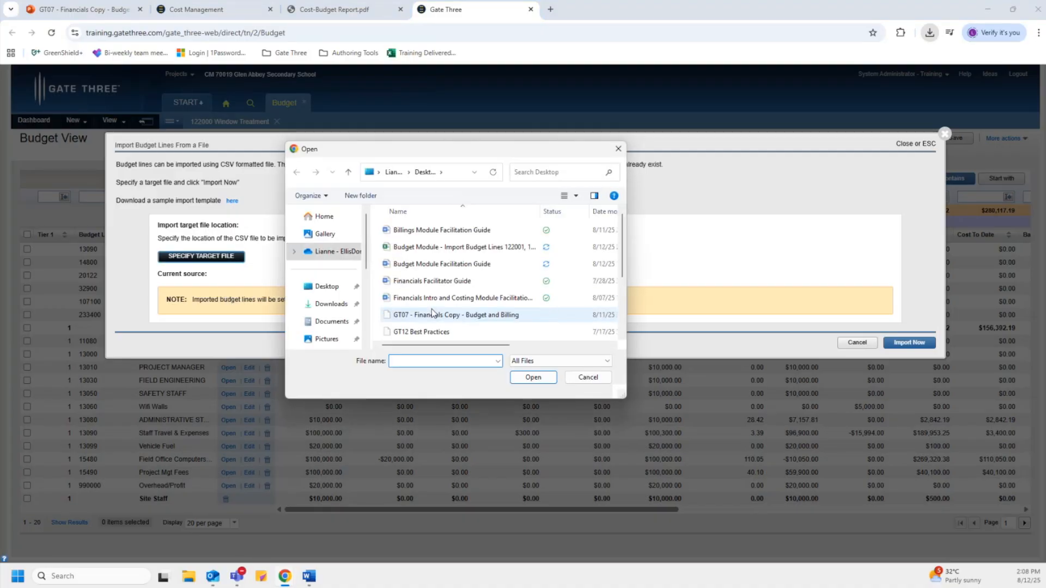
{"action": "left_click", "coordinate": [452, 247]}
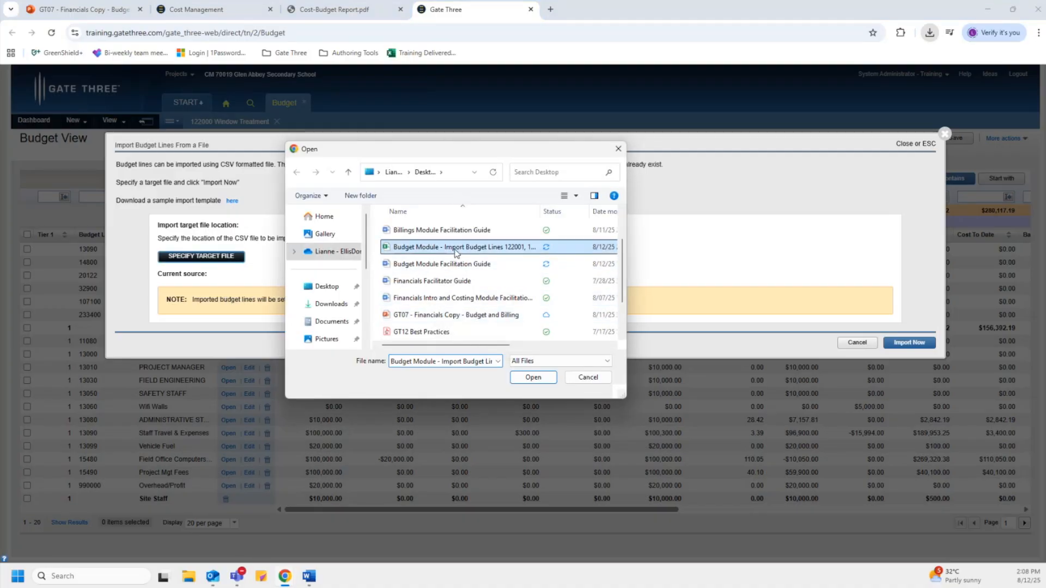
{"action": "left_click", "coordinate": [527, 383]}
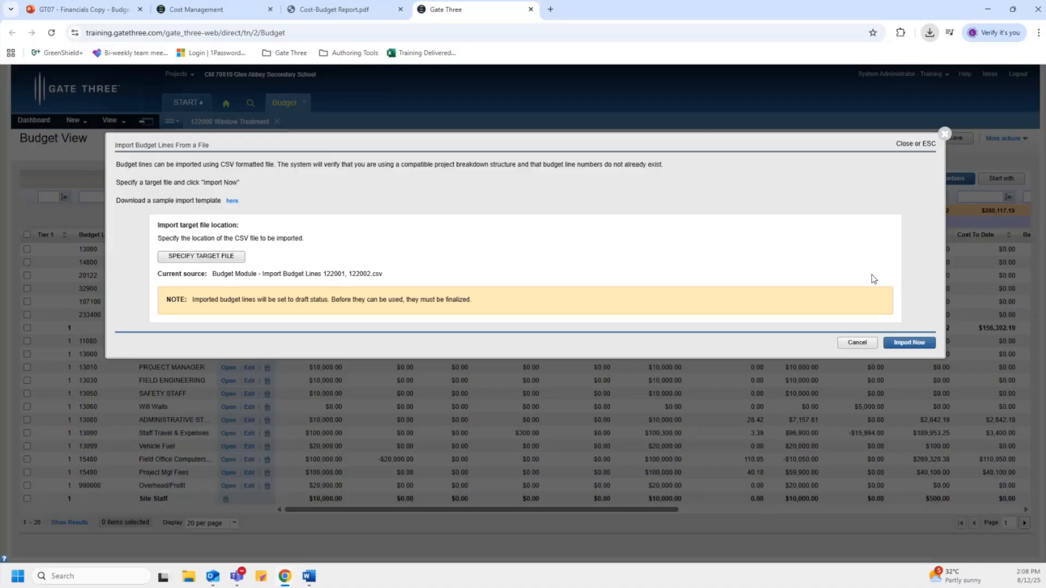
{"action": "left_click", "coordinate": [915, 344]}
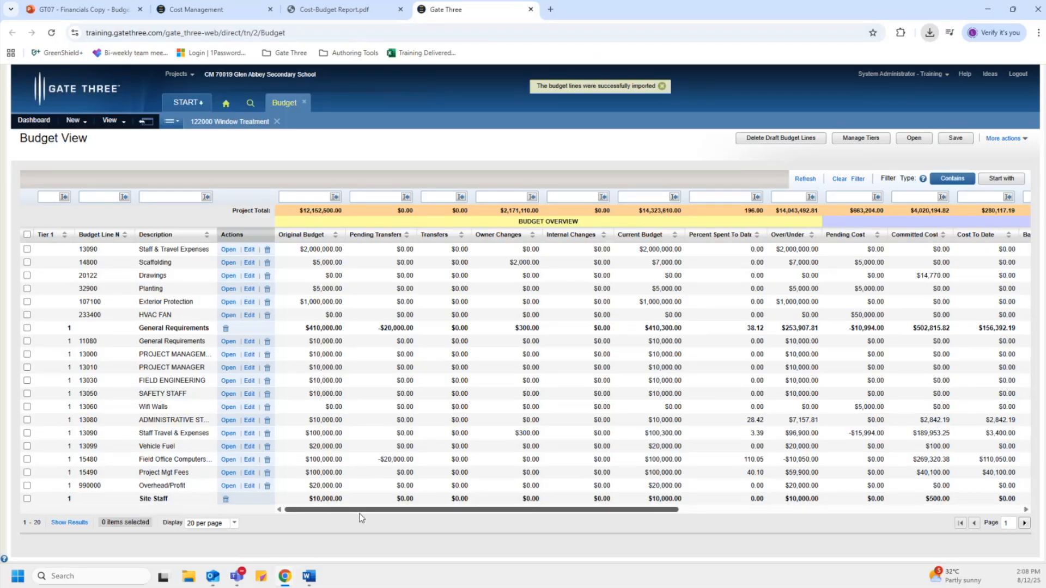
- Filter the budget view by the status draft to list the imported budget lines
{"action": "left_click_drag", "start_coordinate": [358, 517], "coordinate": [647, 483]}
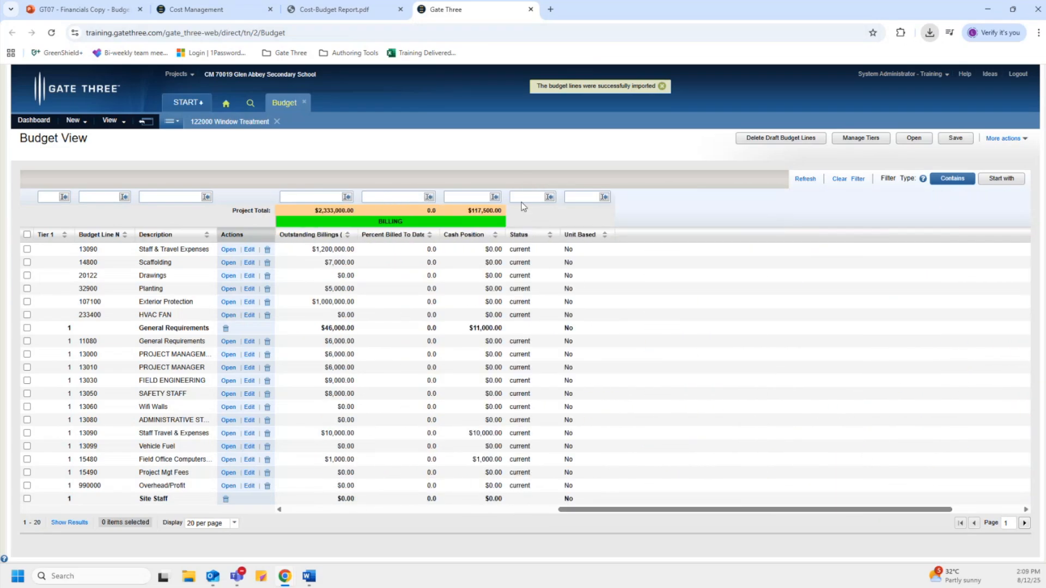
{"action": "left_click", "coordinate": [524, 199]}
{"action": "type", "text": "draft"}
{"action": "key", "text": "Return"}
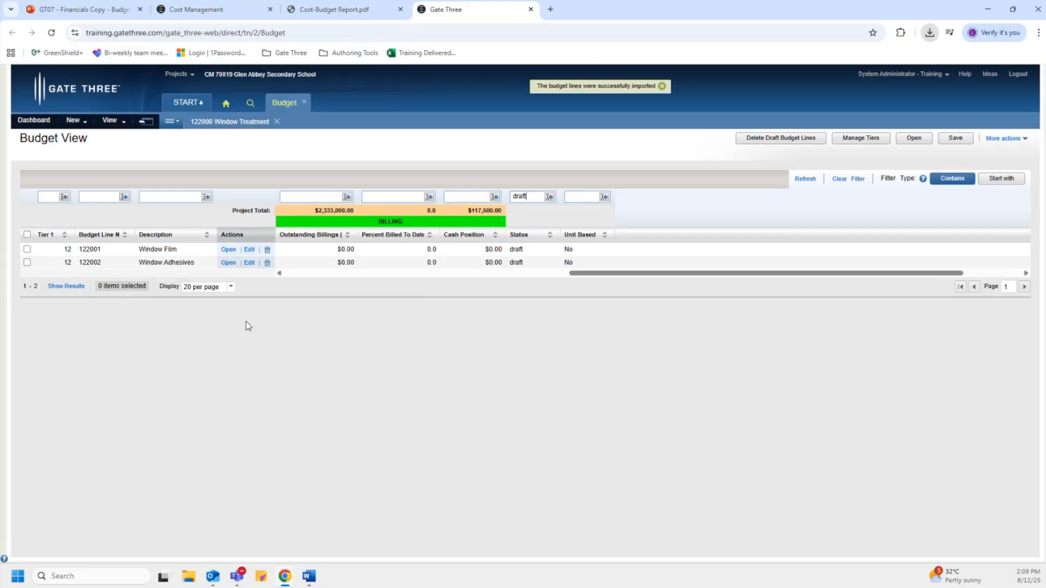
{"action": "left_click", "coordinate": [27, 249]}
{"action": "left_click", "coordinate": [27, 262]}
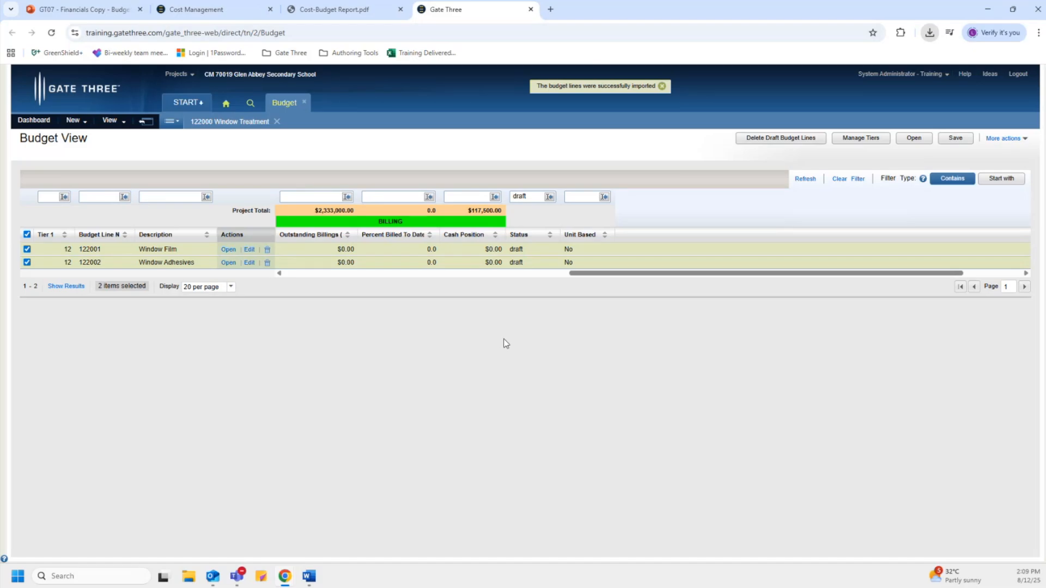
{"action": "left_click", "coordinate": [26, 250]}
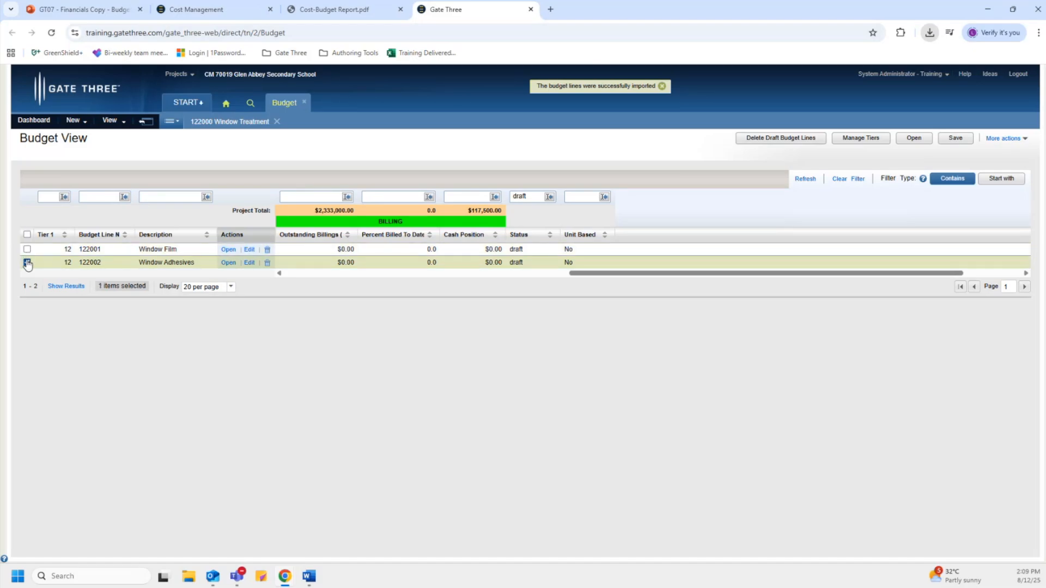
{"action": "left_click", "coordinate": [26, 263]}
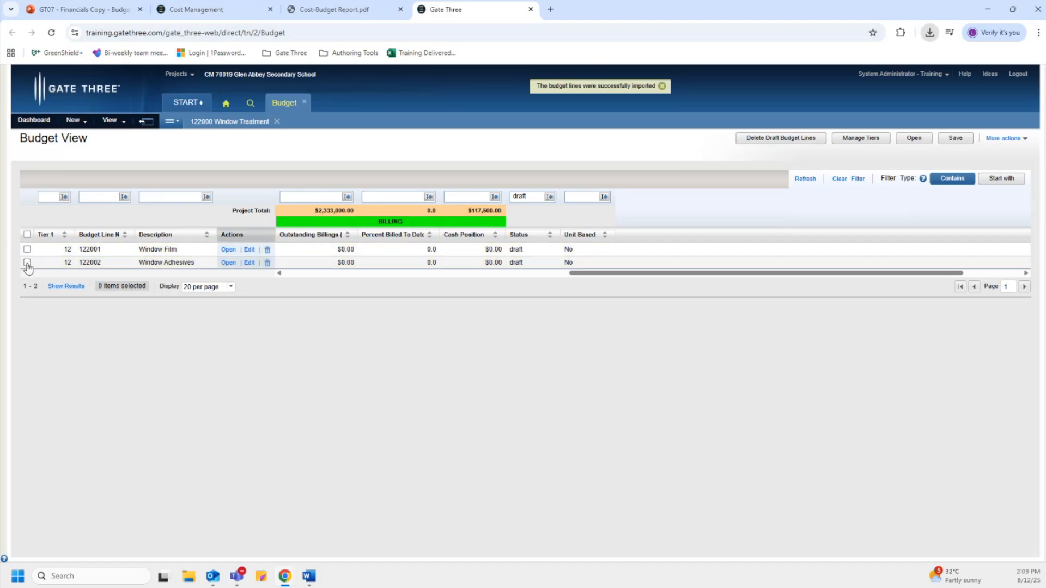
- Open budget line 122001 Window Film for editing and assign it the Material cost account with cost code 12 20 00
{"action": "left_click", "coordinate": [229, 251]}
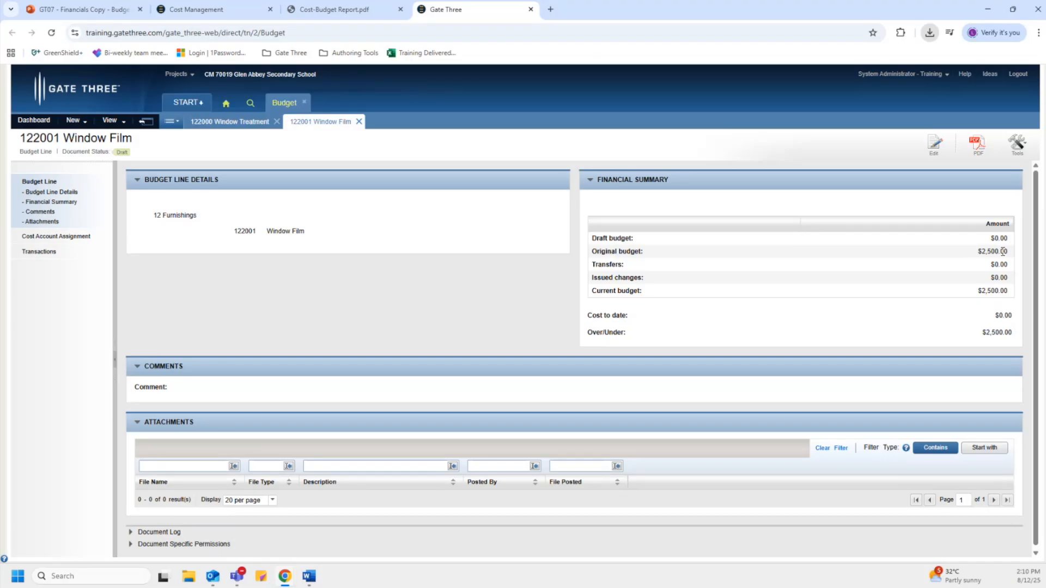
{"action": "left_click", "coordinate": [934, 154]}
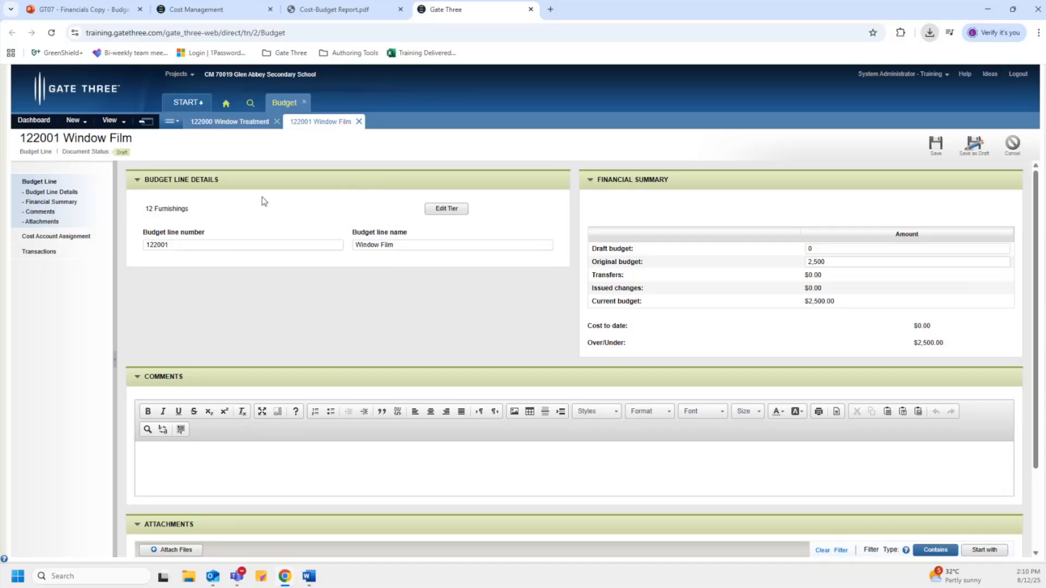
{"action": "left_click", "coordinate": [86, 237]}
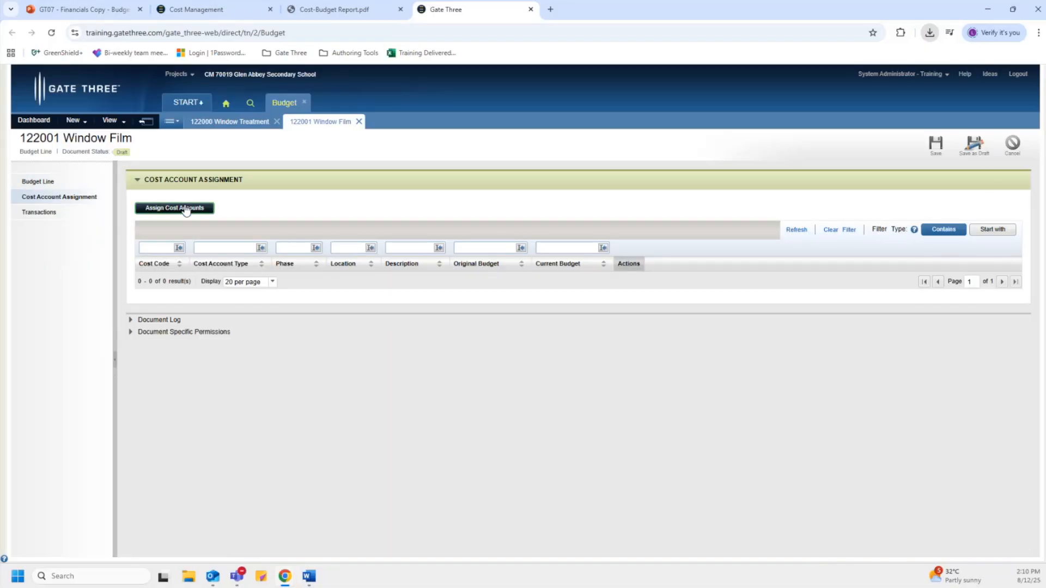
{"action": "left_click", "coordinate": [185, 208]}
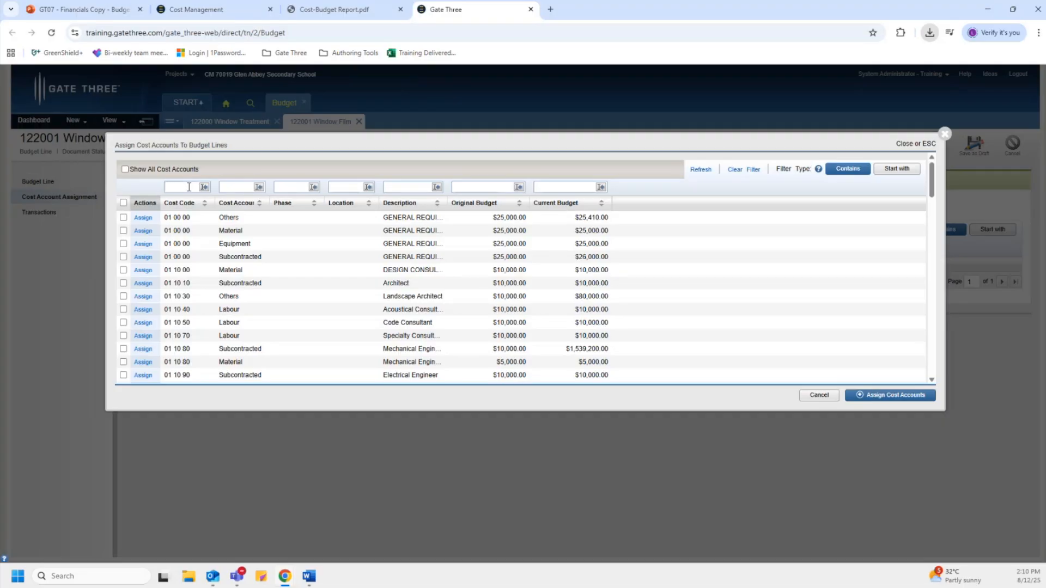
{"action": "type", "text": "12 20 00"}
{"action": "key", "text": "Return"}
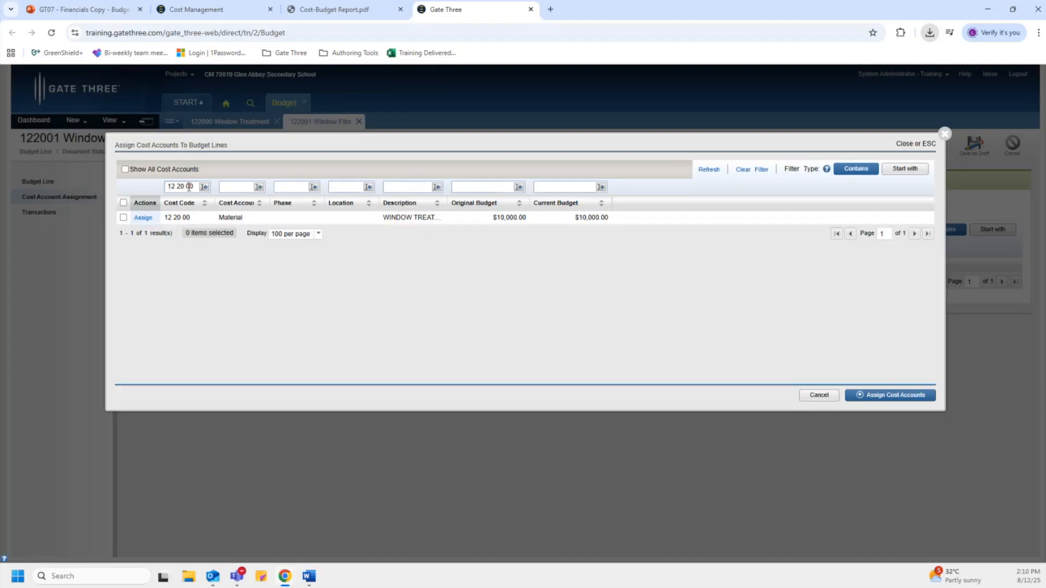
{"action": "left_click", "coordinate": [123, 219]}
{"action": "left_click", "coordinate": [891, 396]}
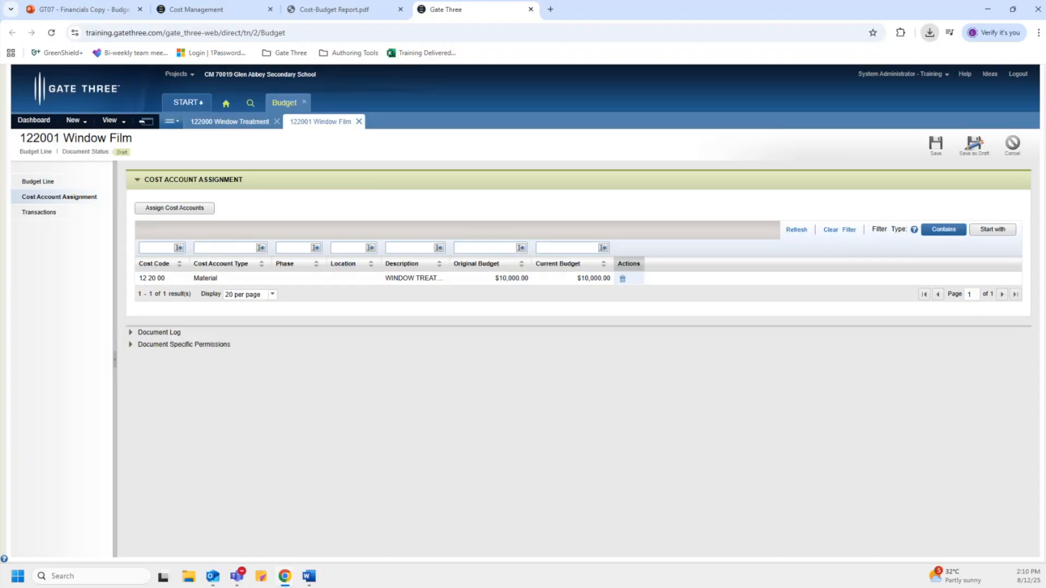
- Save the Window Film budget line with the 001-1 Monthly Billing pay application layout
{"action": "left_click", "coordinate": [40, 183]}
{"action": "left_click", "coordinate": [933, 145]}
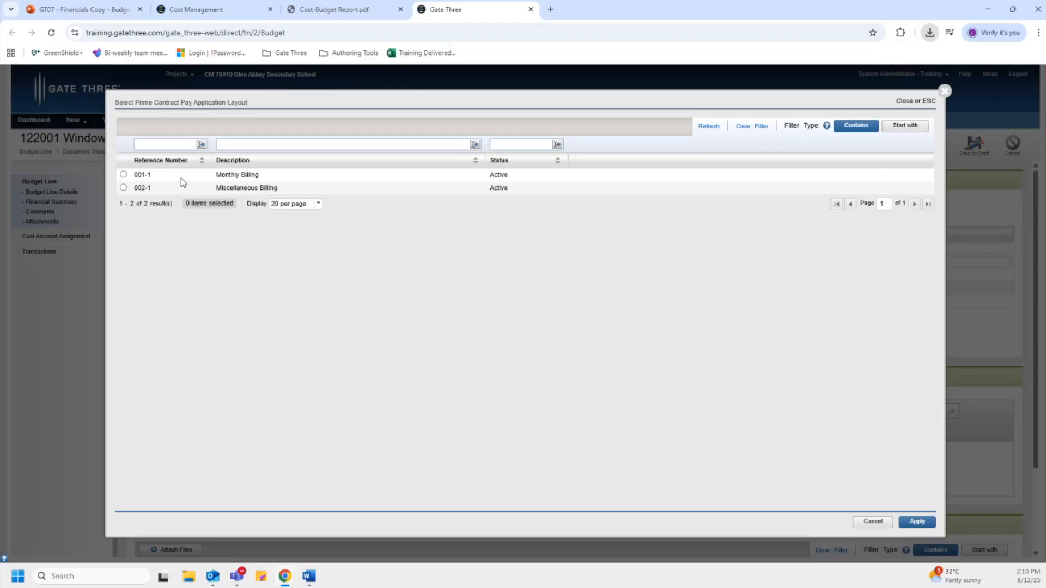
{"action": "left_click", "coordinate": [123, 175]}
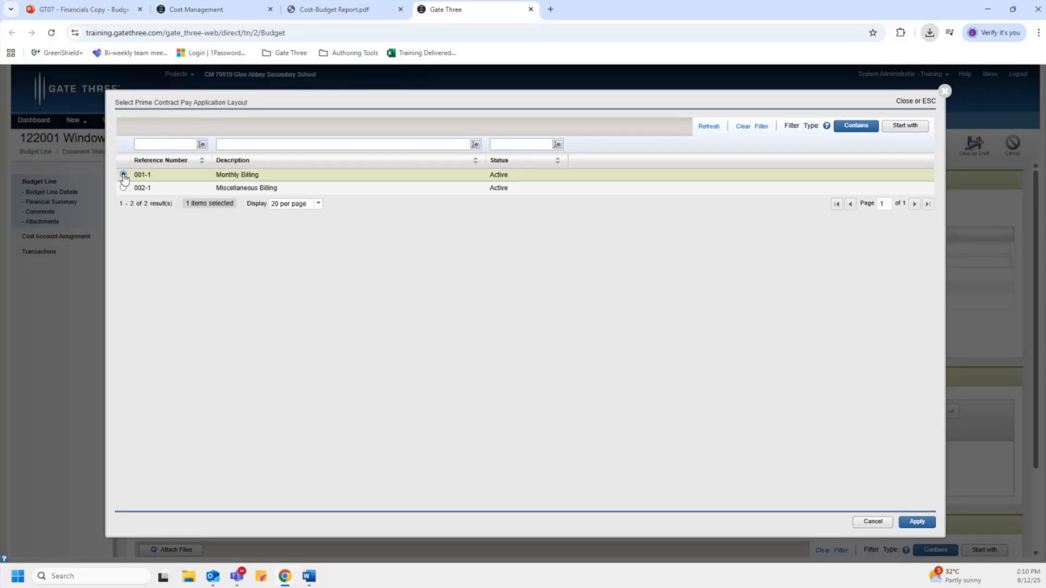
{"action": "left_click", "coordinate": [927, 527]}
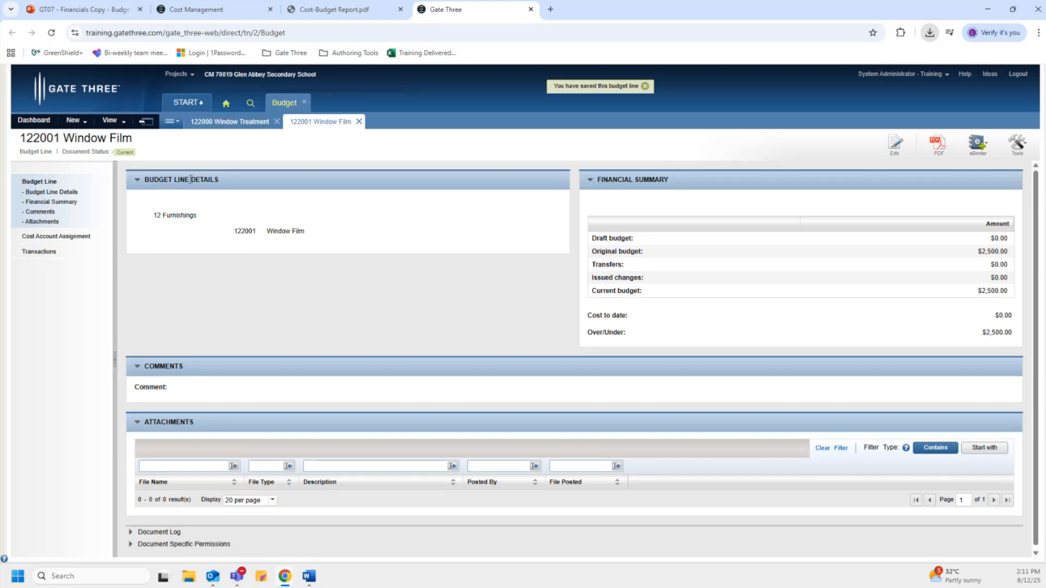
- Return to the budget view, refresh the draft list and open budget line 122002 Window Adhesives for editing
{"action": "left_click", "coordinate": [148, 123]}
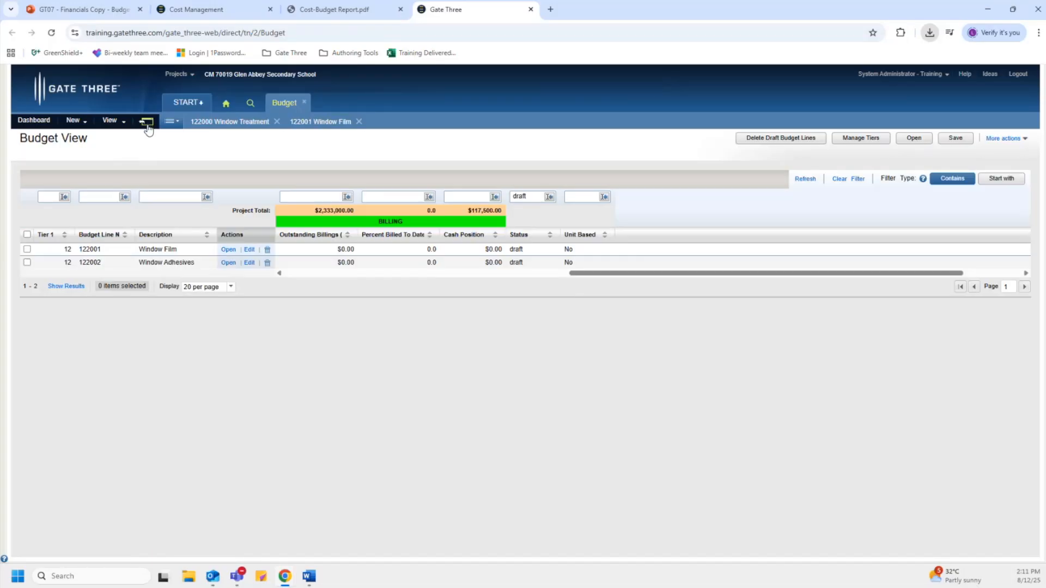
{"action": "left_click", "coordinate": [810, 182]}
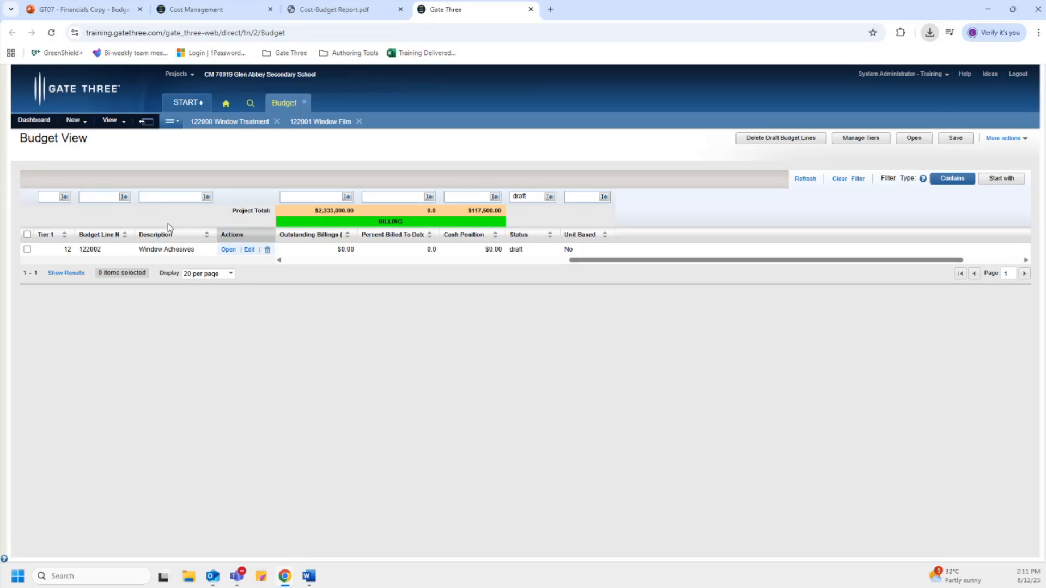
{"action": "left_click", "coordinate": [228, 251]}
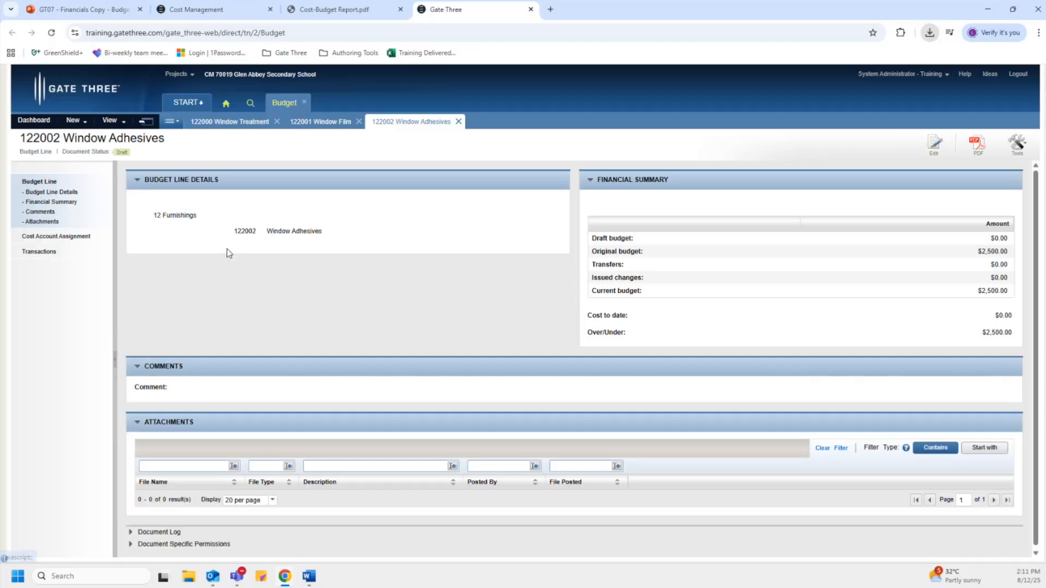
{"action": "left_click", "coordinate": [936, 145]}
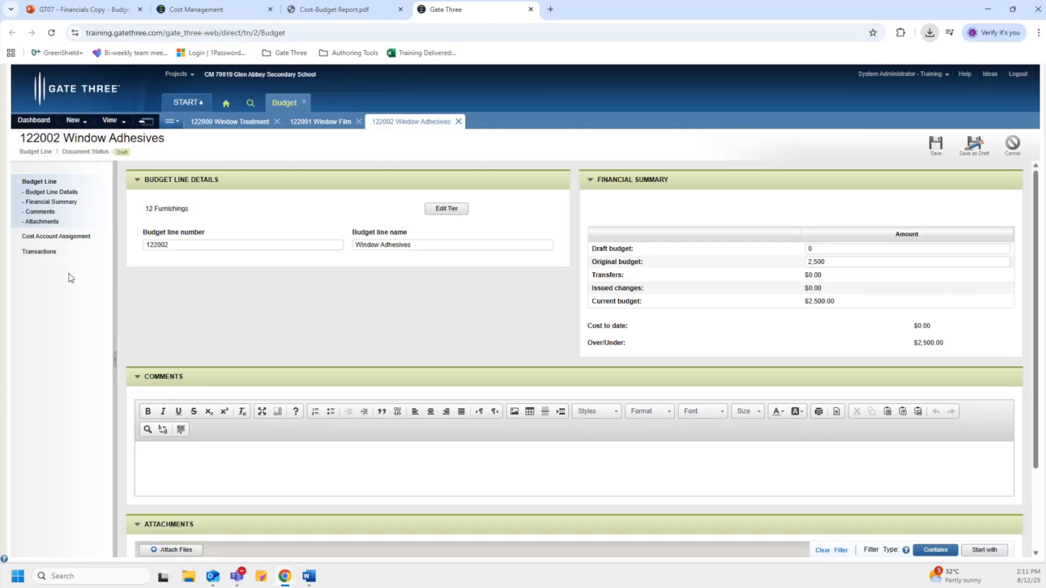
- Assign the Material cost account with cost code 12 20 00 to the Window Adhesives budget line
{"action": "left_click", "coordinate": [62, 238]}
{"action": "left_click", "coordinate": [172, 209]}
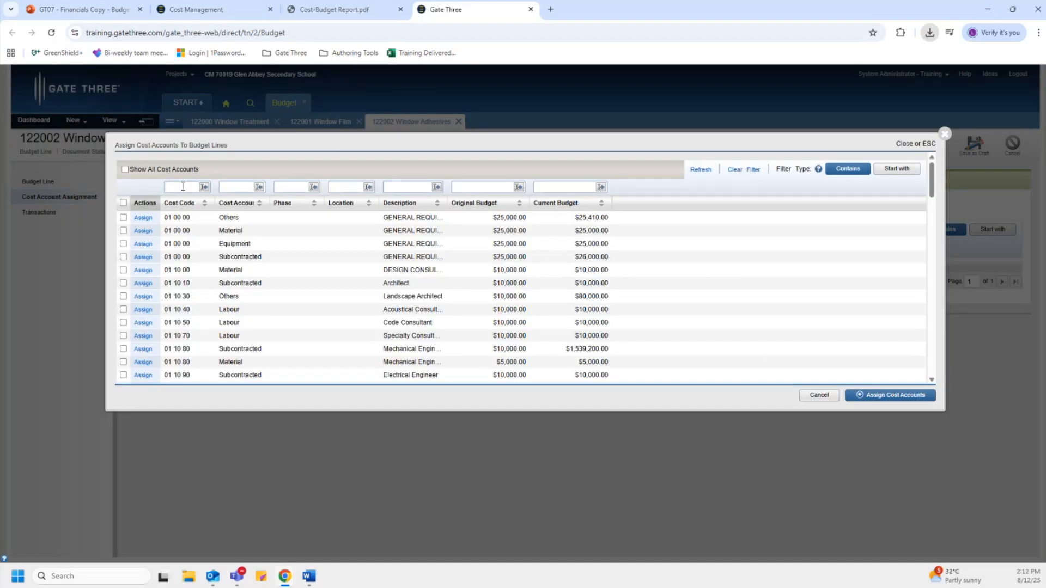
{"action": "type", "text": "2"}
{"action": "key", "text": "BackSpace"}
{"action": "type", "text": "12 20 00"}
{"action": "key", "text": "Return"}
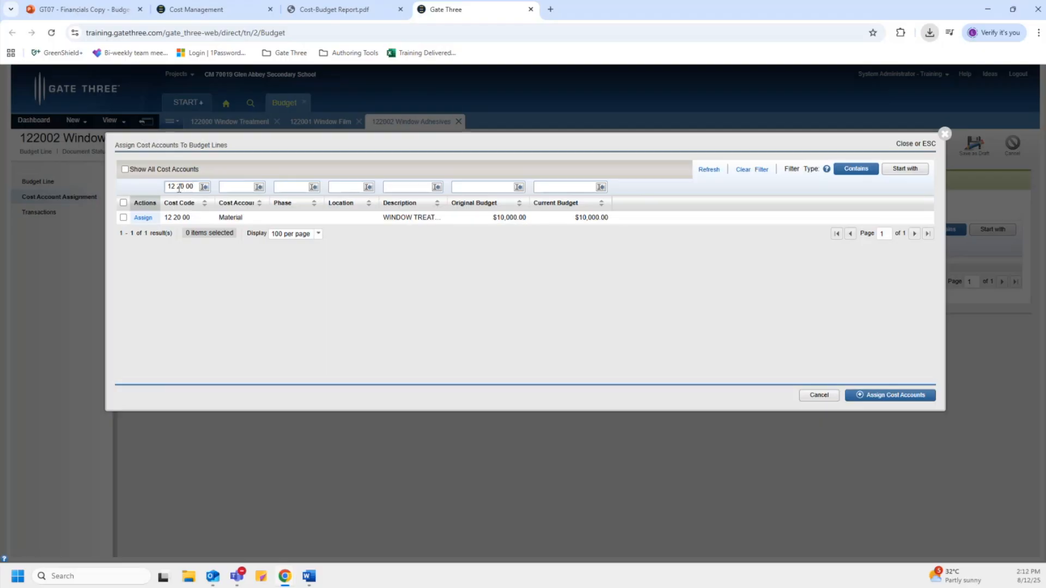
{"action": "left_click", "coordinate": [123, 218]}
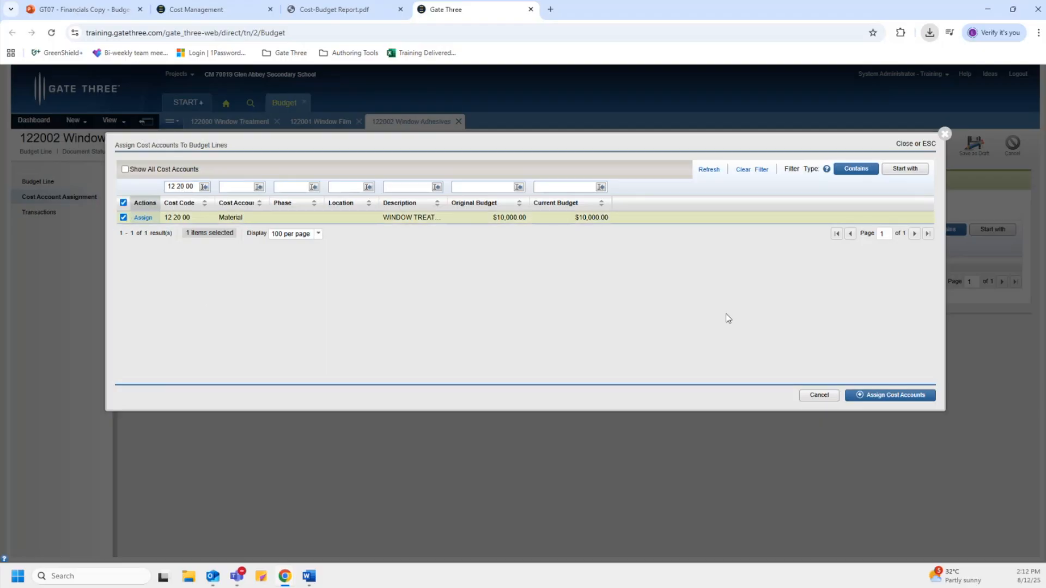
{"action": "left_click", "coordinate": [889, 395]}
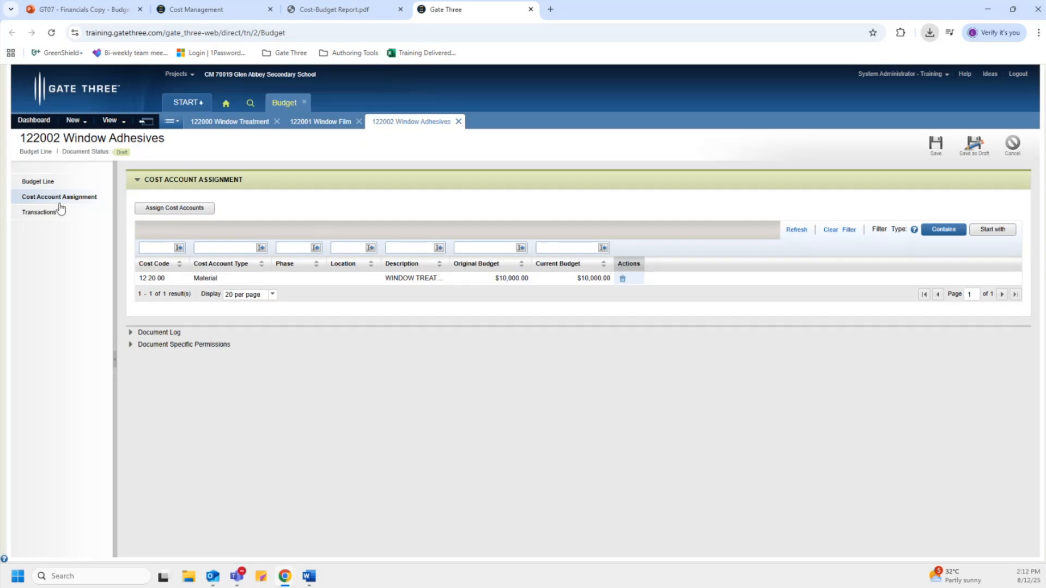
- Save the Window Adhesives budget line with the 001-1 Monthly Billing pay application layout
{"action": "left_click", "coordinate": [39, 183]}
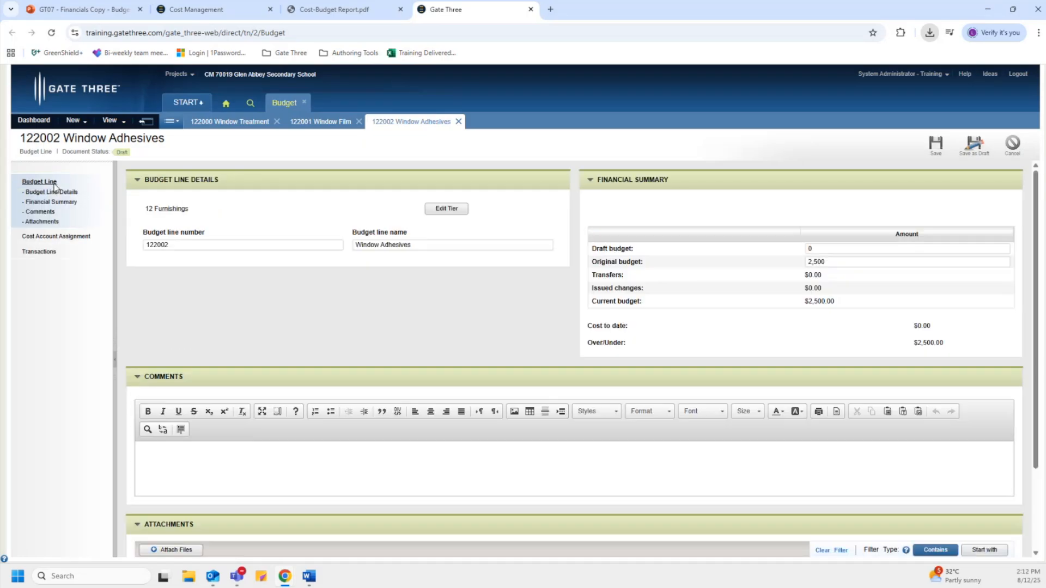
{"action": "left_click", "coordinate": [942, 149]}
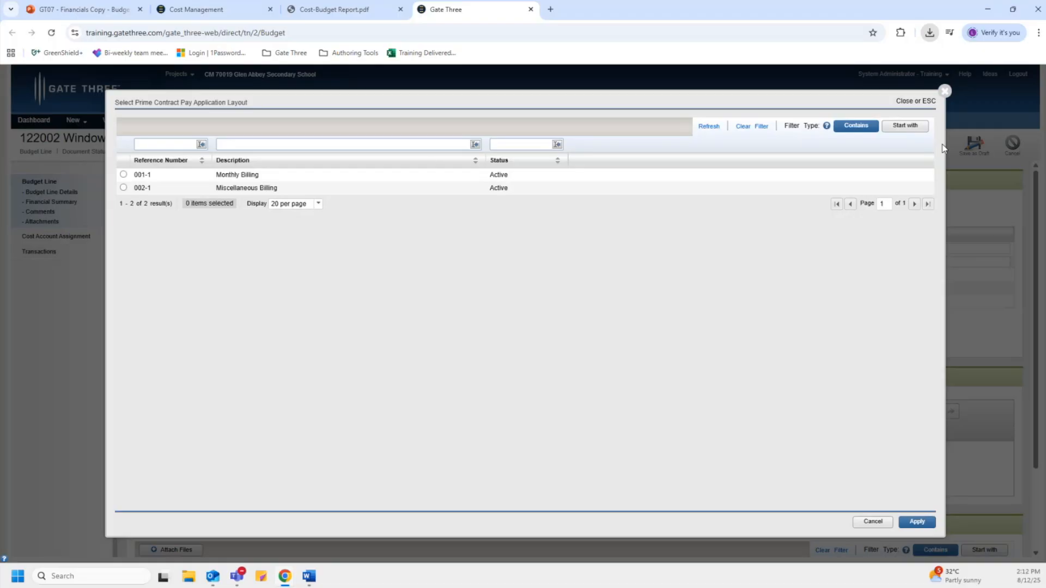
{"action": "left_click", "coordinate": [123, 176]}
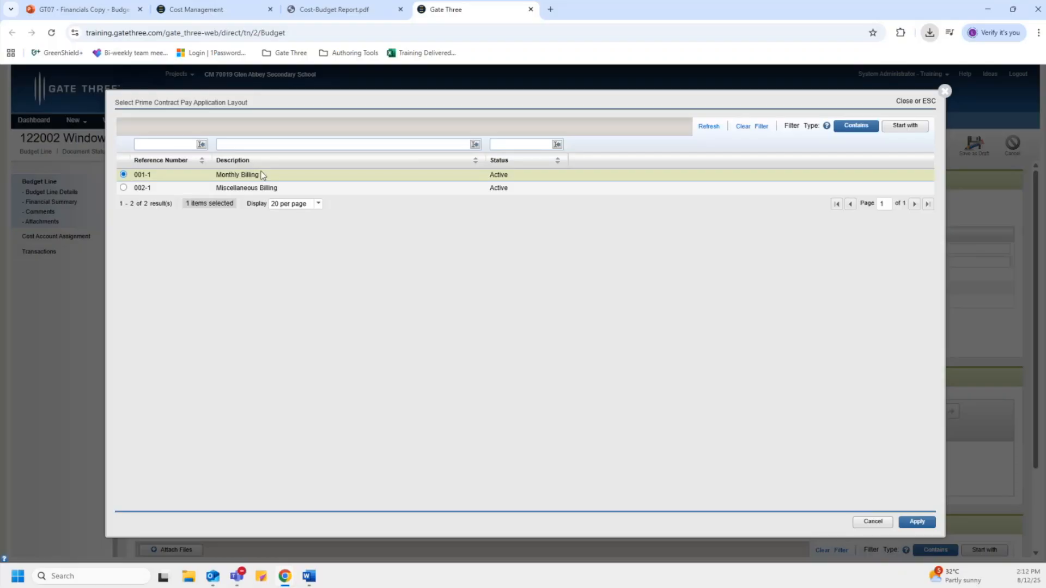
{"action": "left_click", "coordinate": [926, 523]}
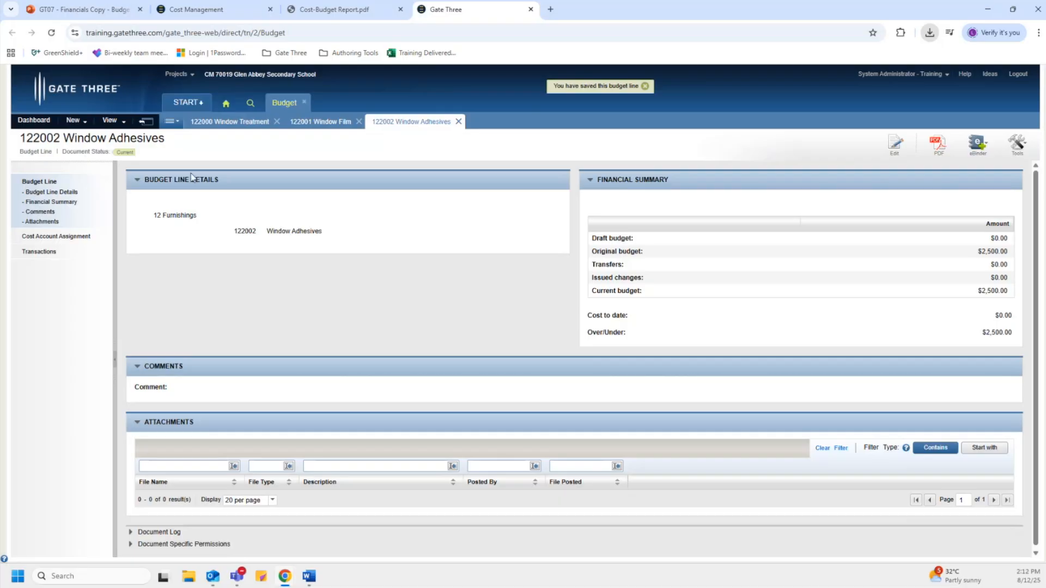
- Return to the budget view, refresh the draft list and clear the status filter to list all budget lines
{"action": "left_click", "coordinate": [146, 124]}
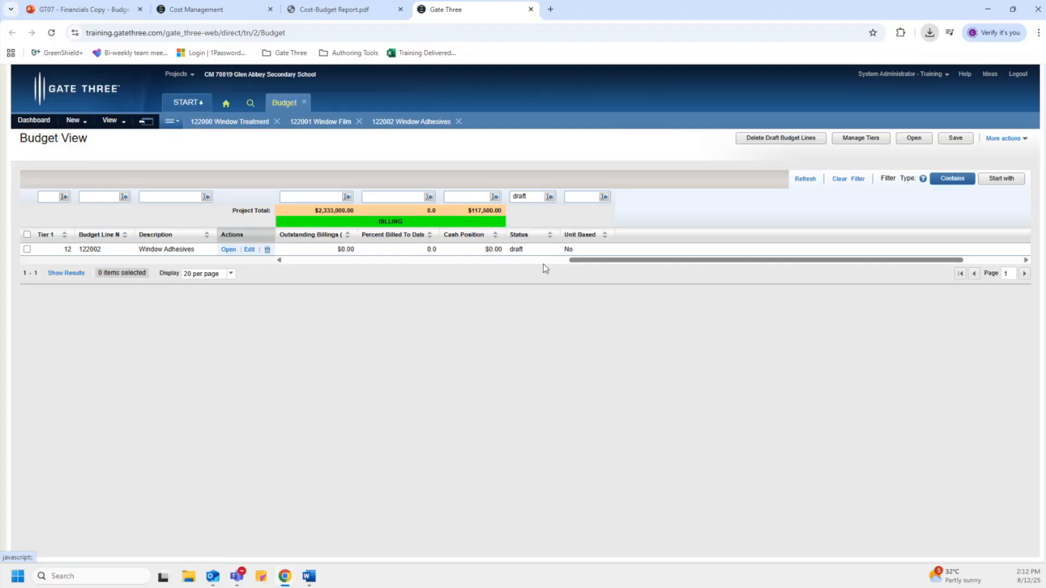
{"action": "left_click", "coordinate": [811, 180]}
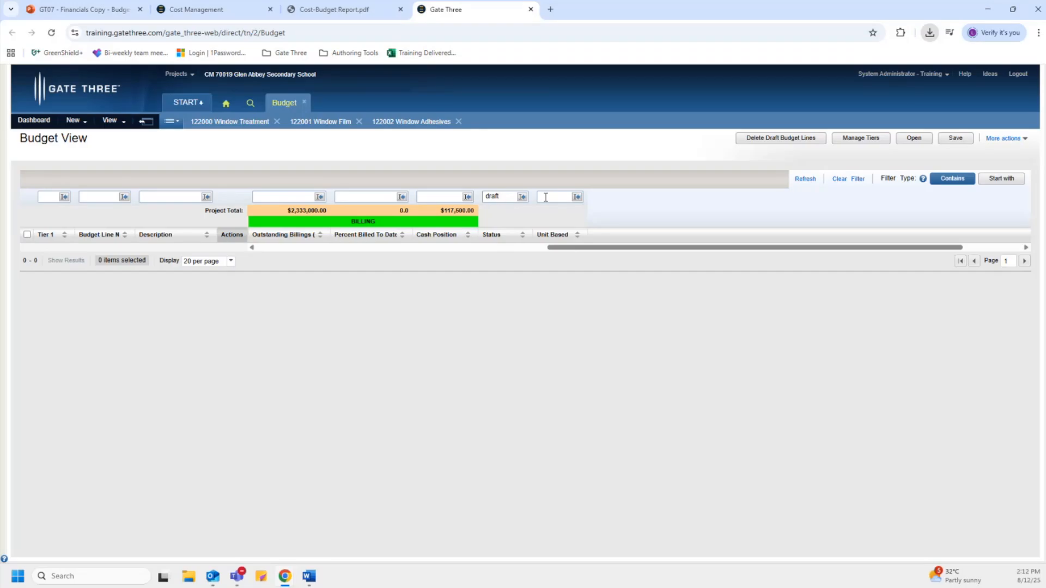
{"action": "left_click", "coordinate": [838, 178]}
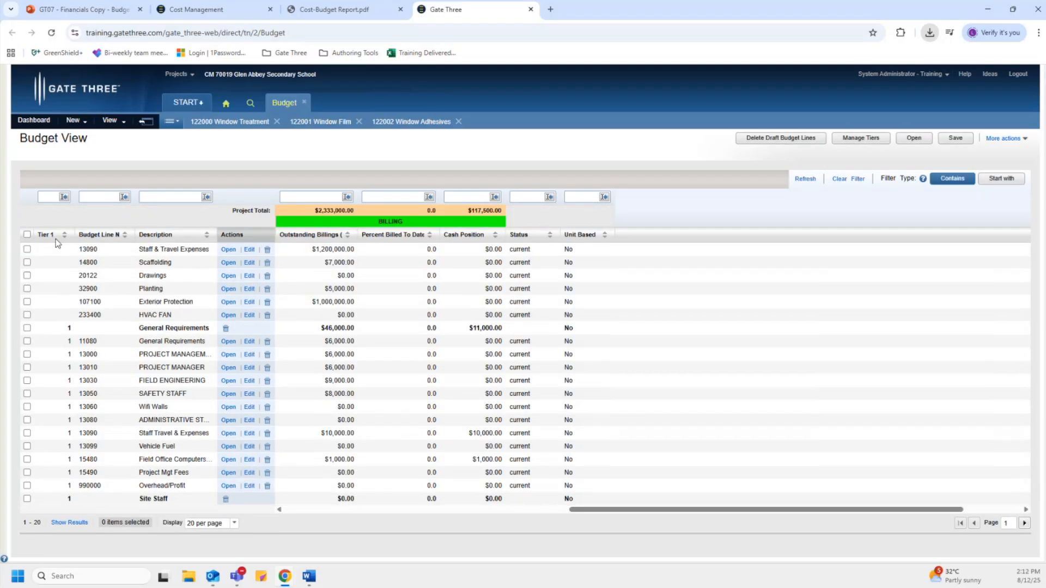
- Filter the budget view to Tier 1 value 12 and review the Furnishings lines across the budget overview and billing columns
{"action": "left_click", "coordinate": [52, 196]}
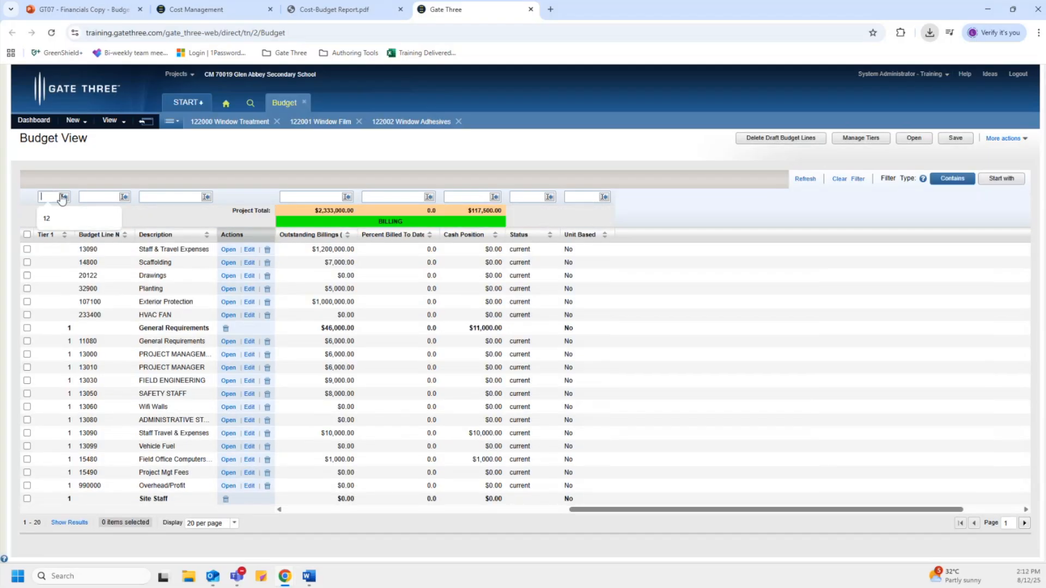
{"action": "left_click", "coordinate": [60, 218]}
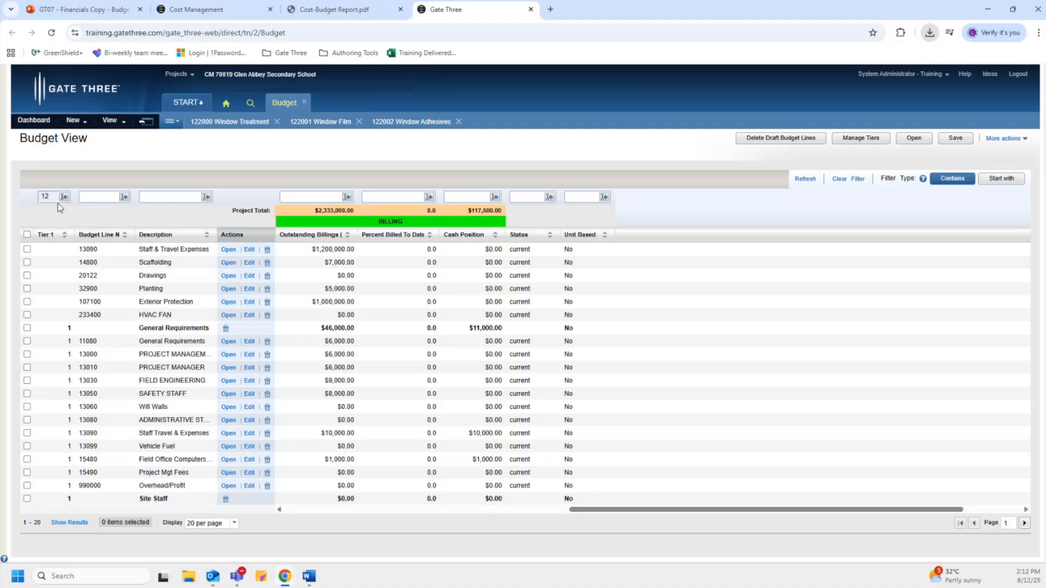
{"action": "key", "text": "Return"}
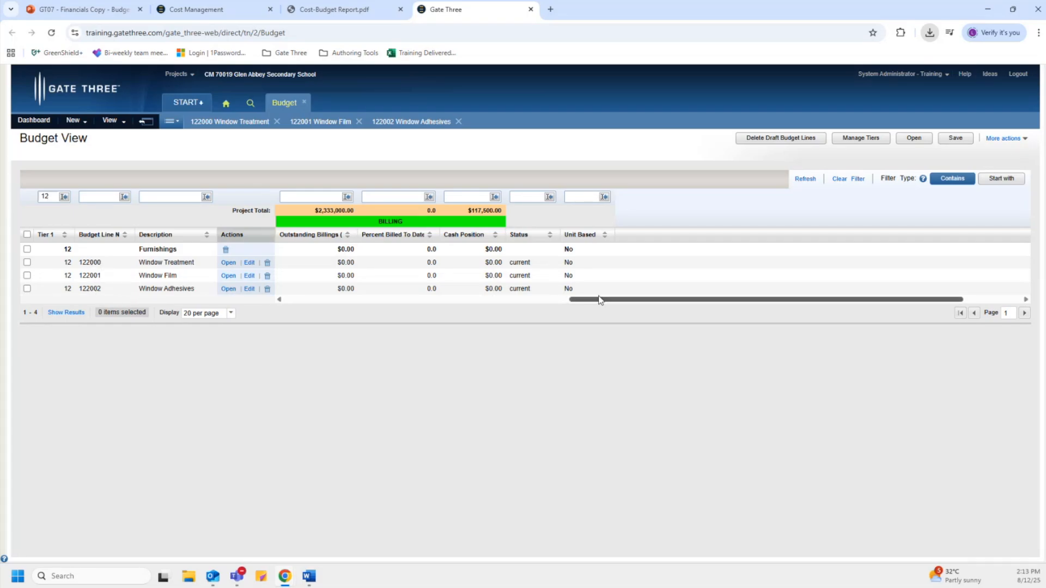
{"action": "left_click_drag", "start_coordinate": [595, 301], "coordinate": [261, 326]}
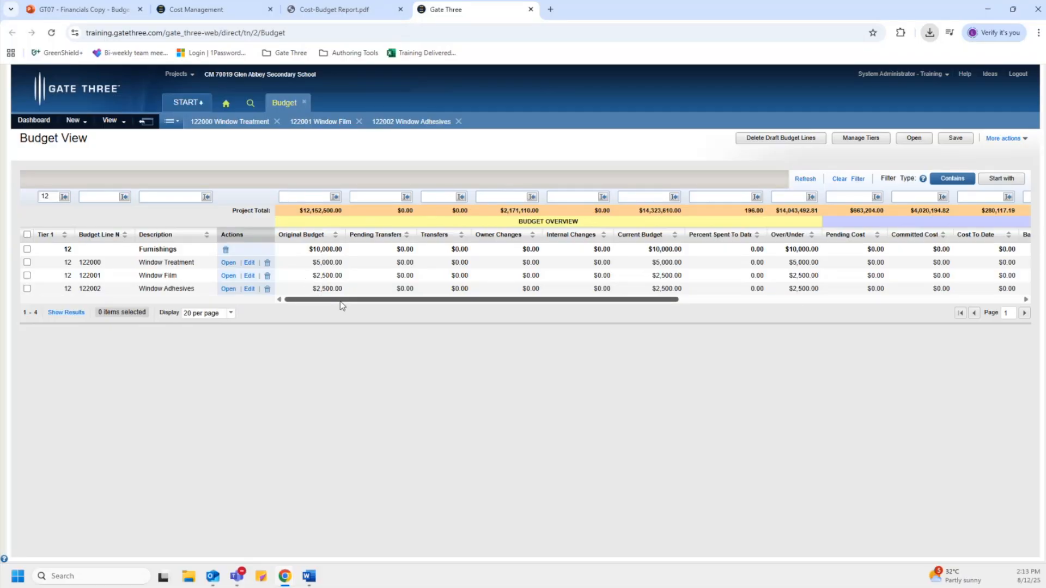
{"action": "left_click_drag", "start_coordinate": [342, 301], "coordinate": [626, 293]}
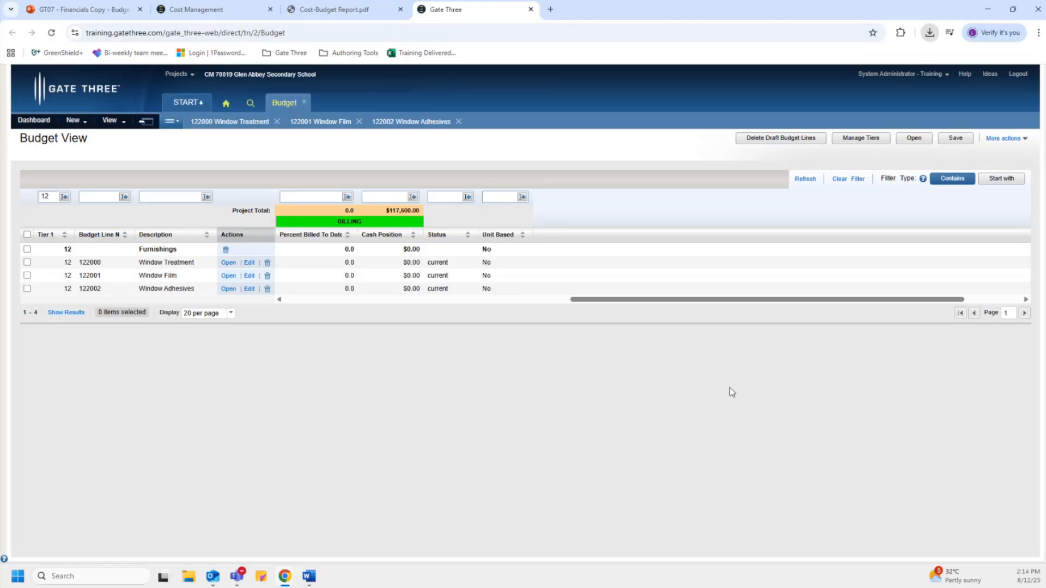
- Generate the project's budget report as a PDF and open the downloaded Budget Report.pdf
{"action": "left_click", "coordinate": [1008, 140]}
{"action": "left_click", "coordinate": [1010, 182]}
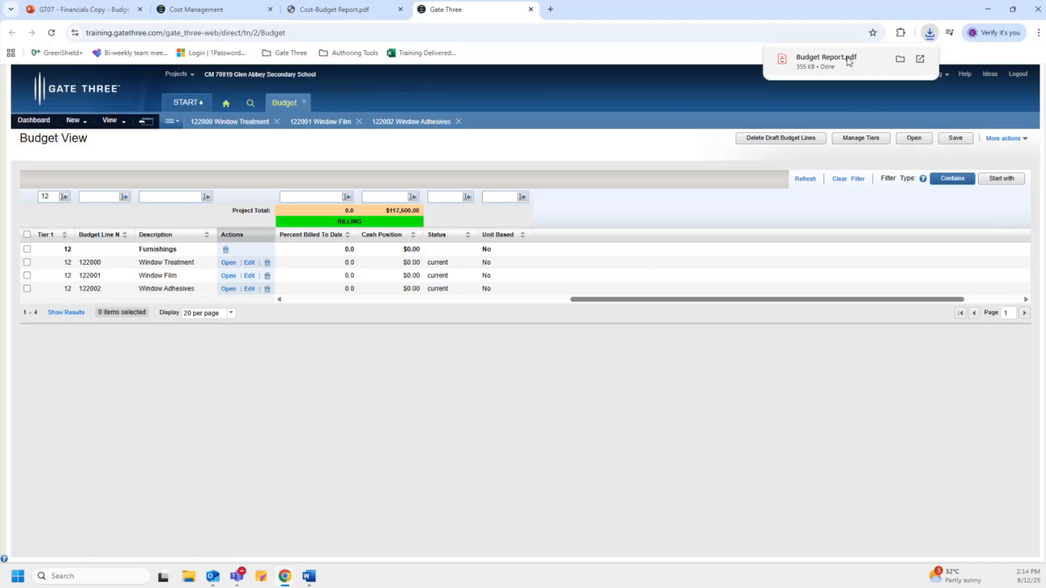
{"action": "left_click", "coordinate": [826, 59]}
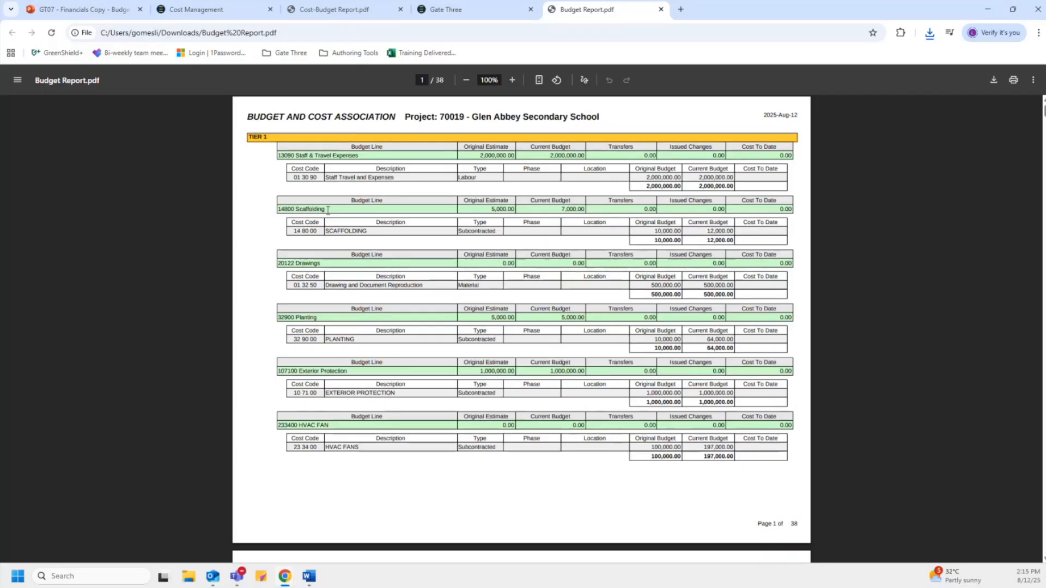
- Review the budget line and cost code layout in the report, and search it for budget line 122000
{"action": "left_click_drag", "start_coordinate": [371, 149], "coordinate": [298, 175]}
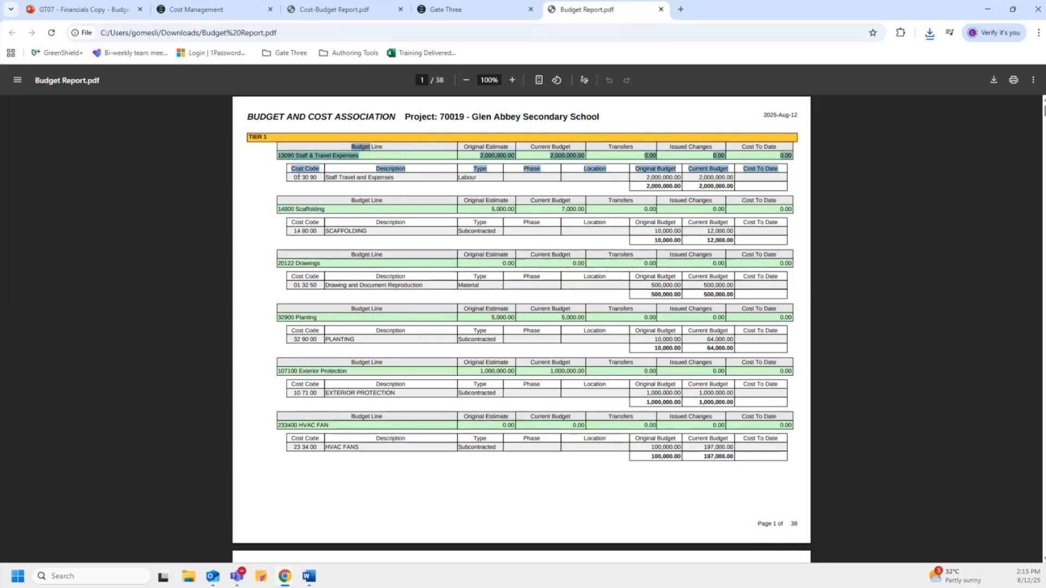
{"action": "left_click", "coordinate": [315, 220]}
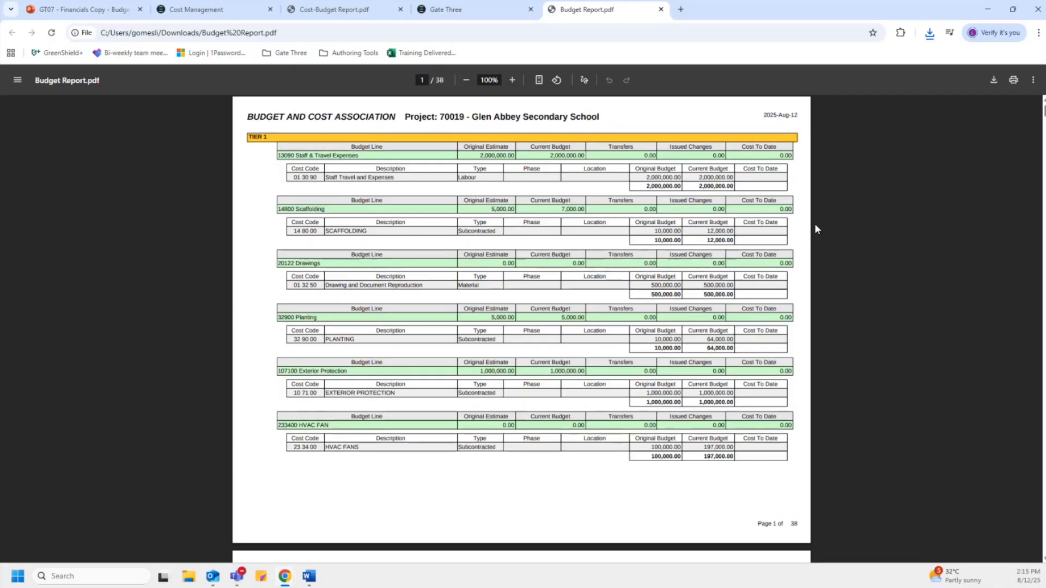
{"action": "key", "text": "ctrl+f"}
{"action": "type", "text": "122000"}
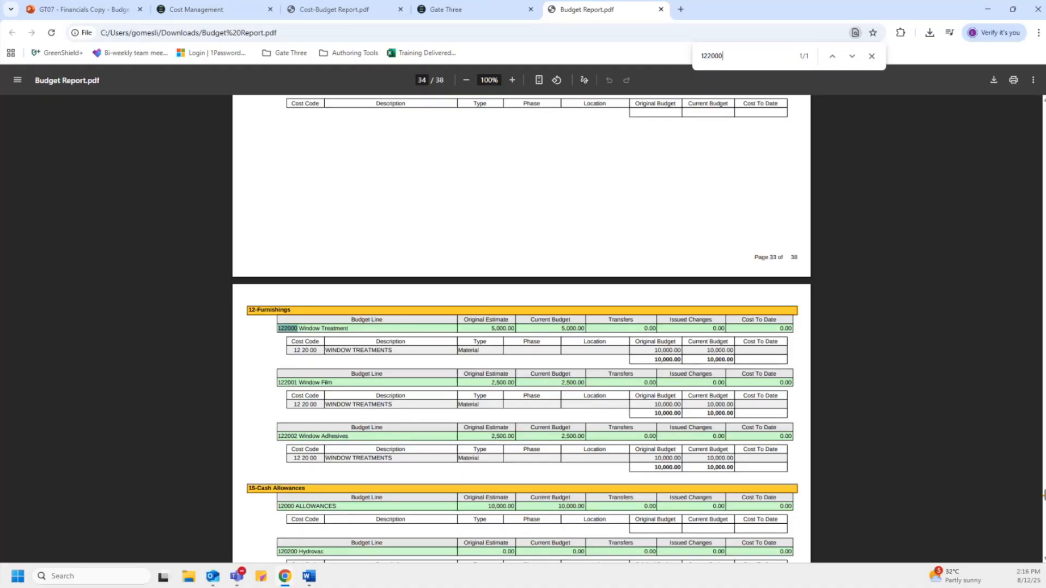
- Return to Gate Three, open its Help site, expand the Budget topics and view the Budget page's user permissions
{"action": "left_click", "coordinate": [488, 7]}
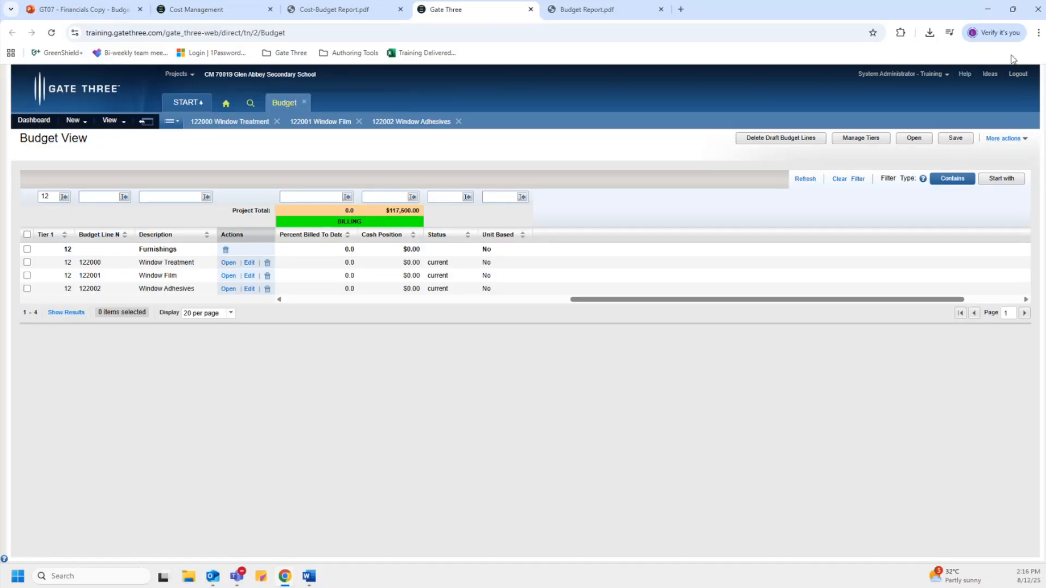
{"action": "left_click", "coordinate": [965, 76]}
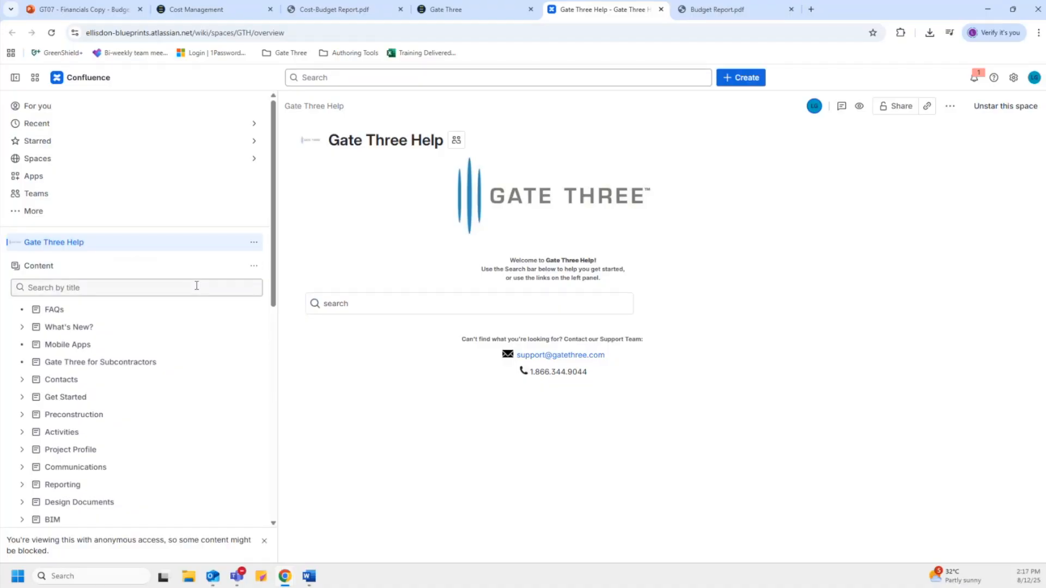
{"action": "scroll", "coordinate": [191, 296], "scroll_direction": "down", "scroll_amount": 5}
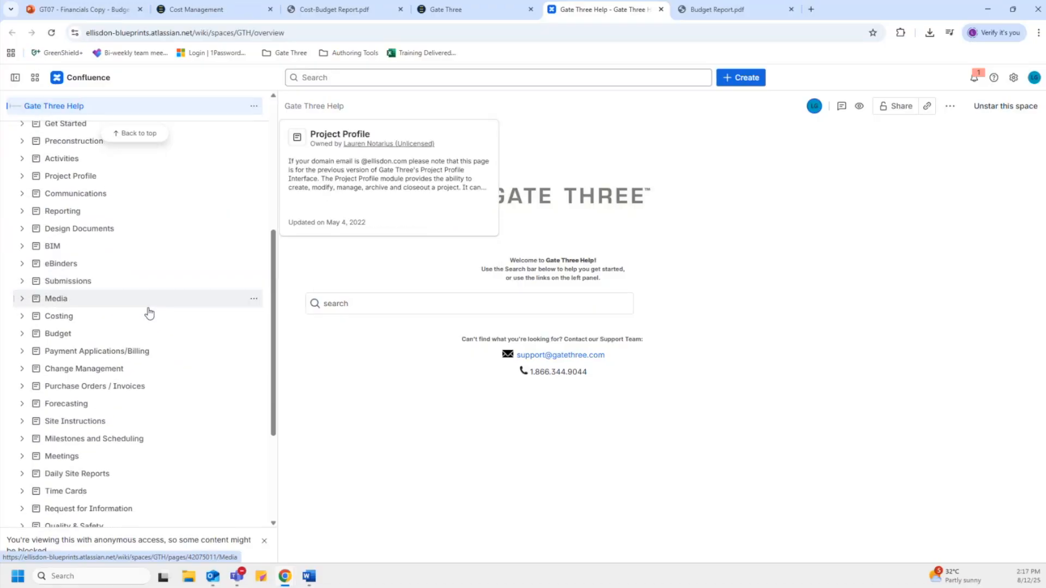
{"action": "mouse_move", "coordinate": [31, 337]}
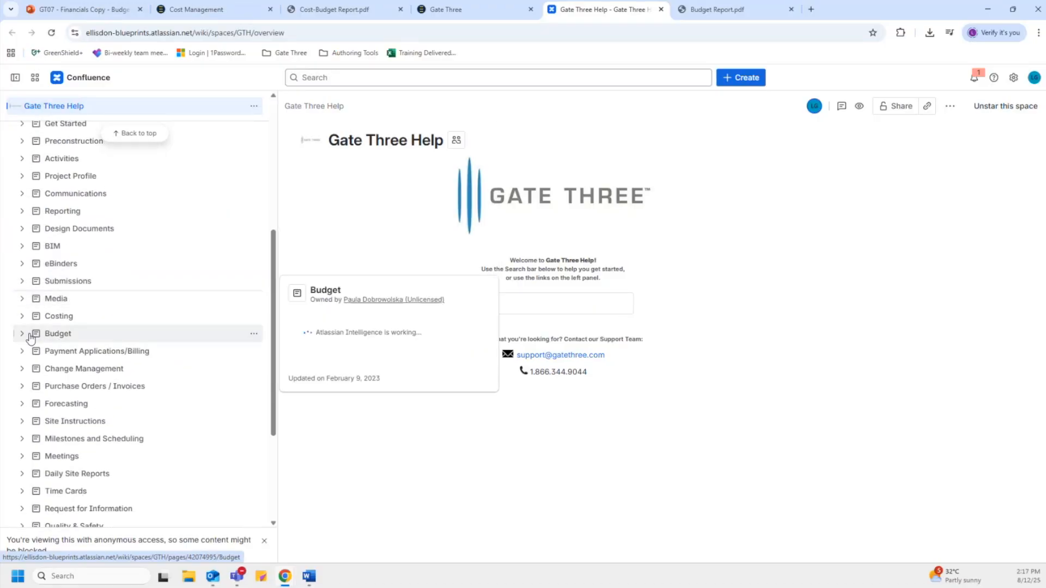
{"action": "left_click", "coordinate": [22, 334]}
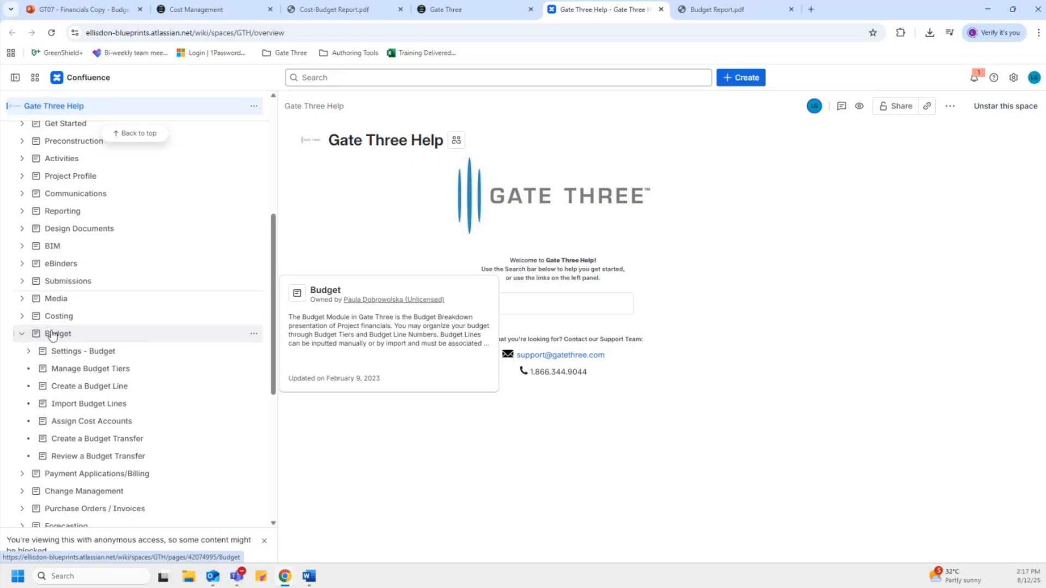
{"action": "left_click", "coordinate": [53, 336]}
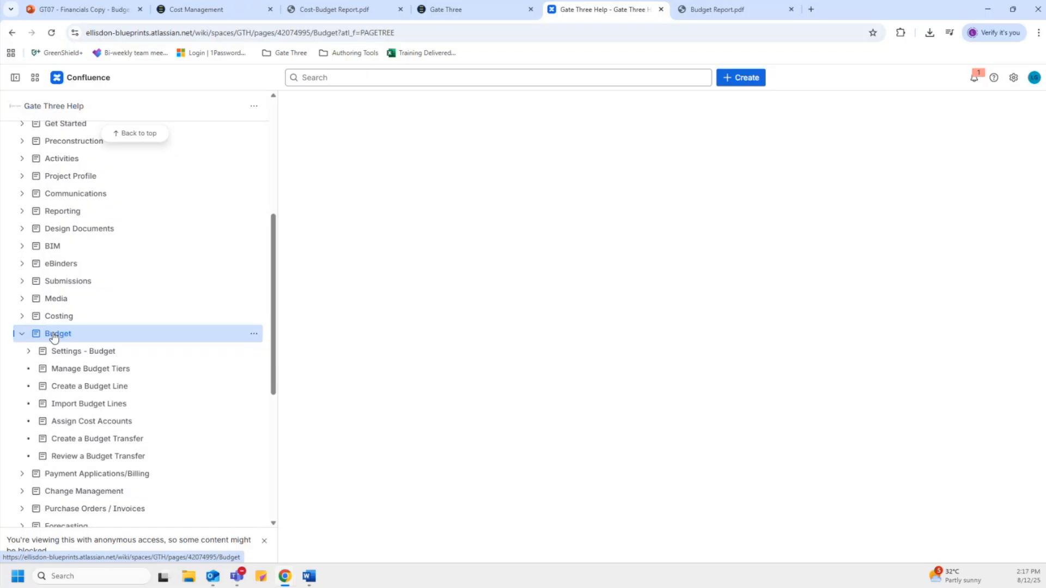
{"action": "scroll", "coordinate": [461, 407], "scroll_direction": "down", "scroll_amount": 3}
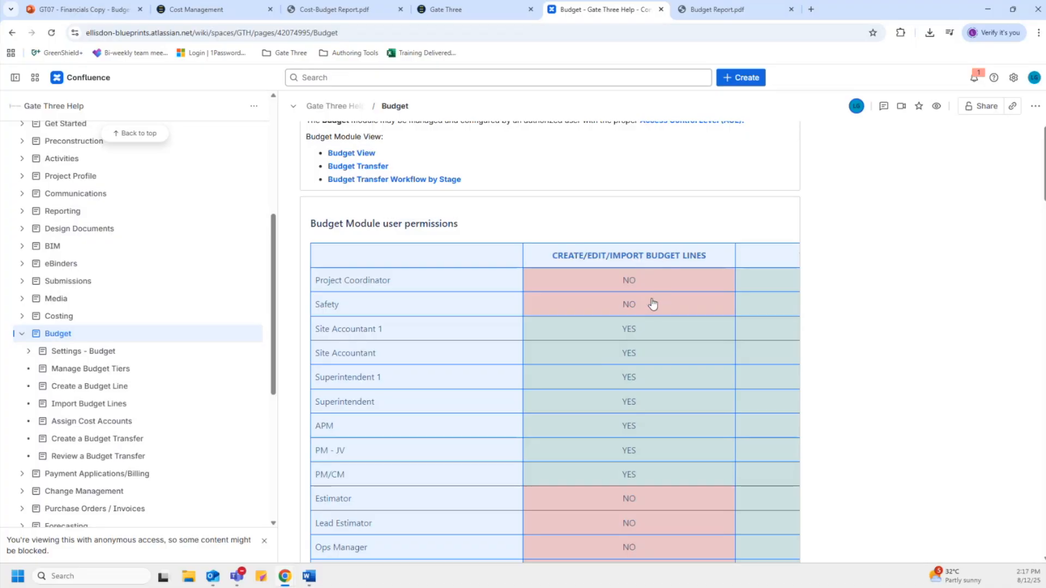
- Open the Import Budget Lines help article under the Budget topics and review its prerequisites and import instructions
{"action": "mouse_move", "coordinate": [116, 373]}
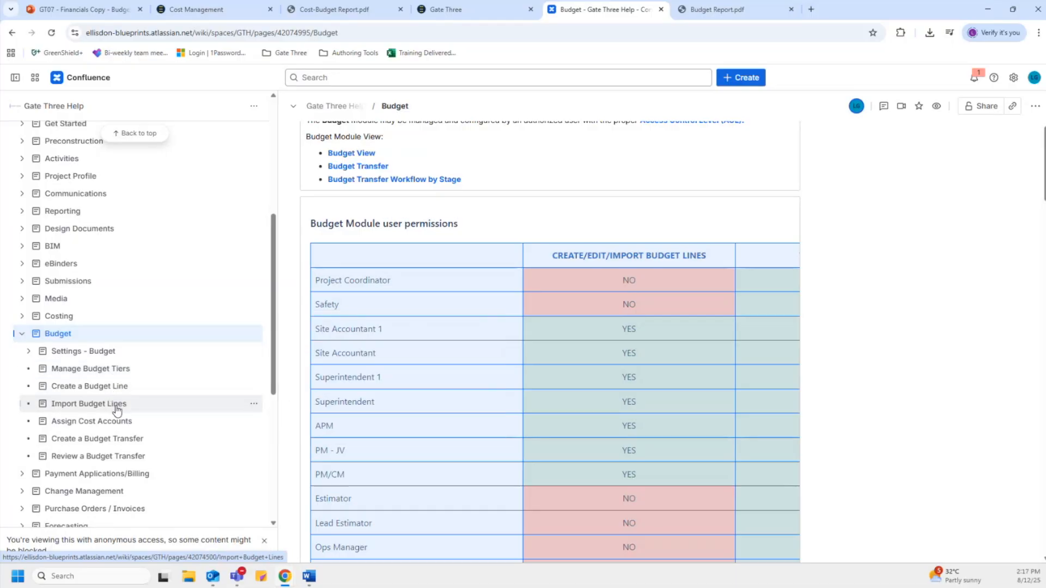
{"action": "mouse_move", "coordinate": [116, 408]}
{"action": "mouse_move", "coordinate": [119, 426]}
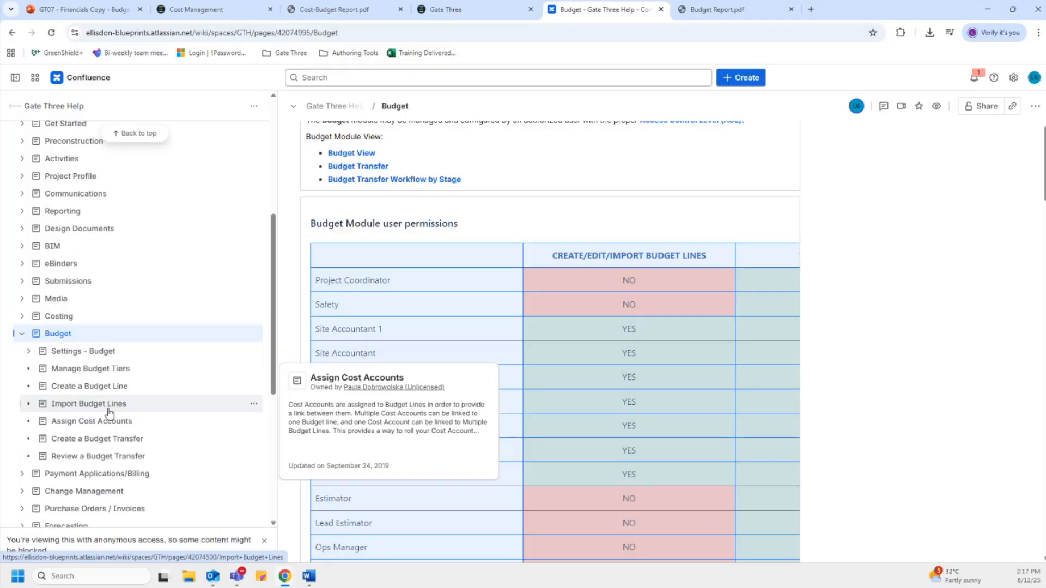
{"action": "left_click", "coordinate": [109, 408]}
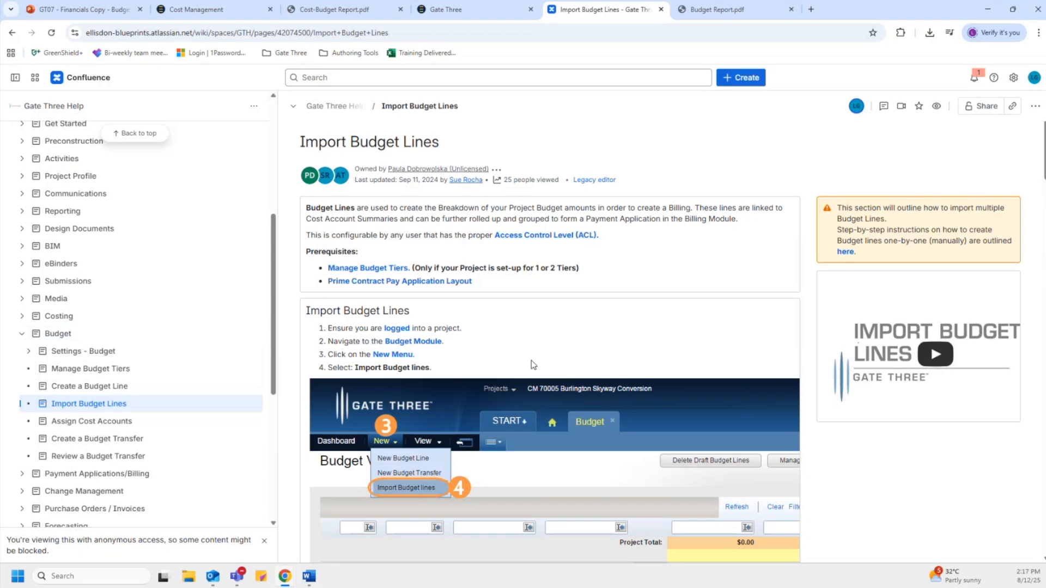
{"action": "scroll", "coordinate": [533, 365], "scroll_direction": "down", "scroll_amount": 1}
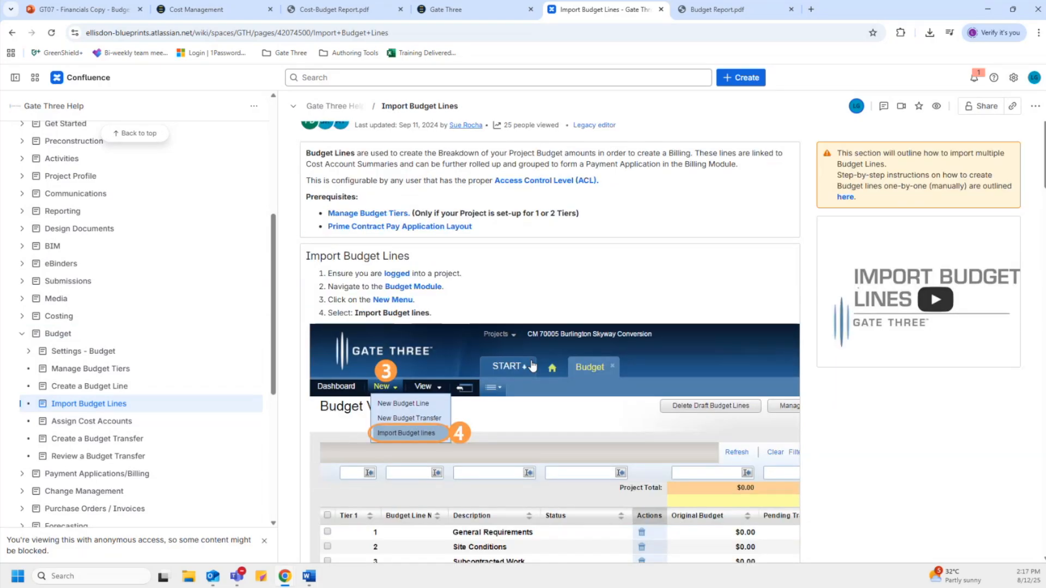